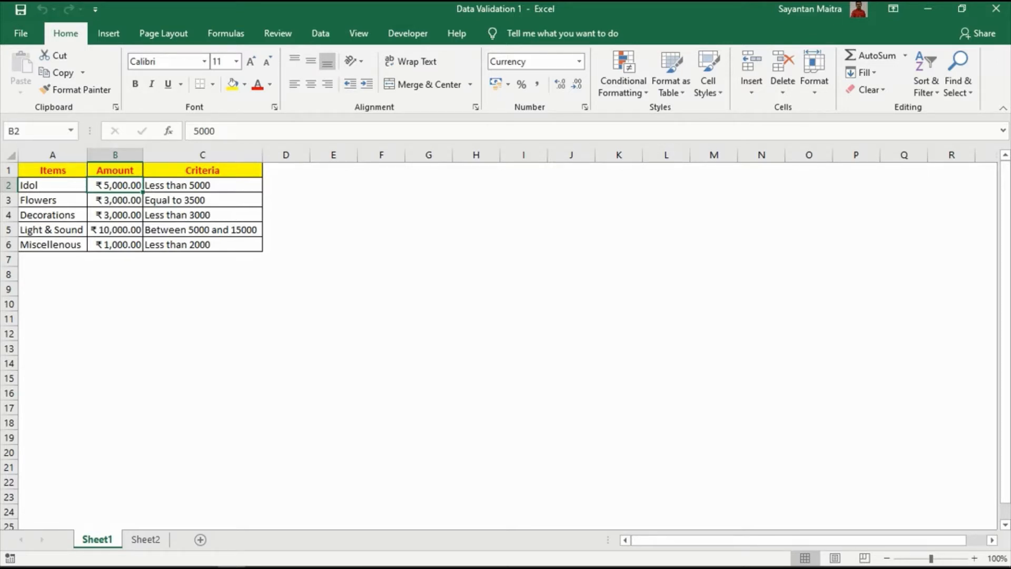
{"action": "left_click_drag", "start_coordinate": [53, 170], "coordinate": [115, 245]}
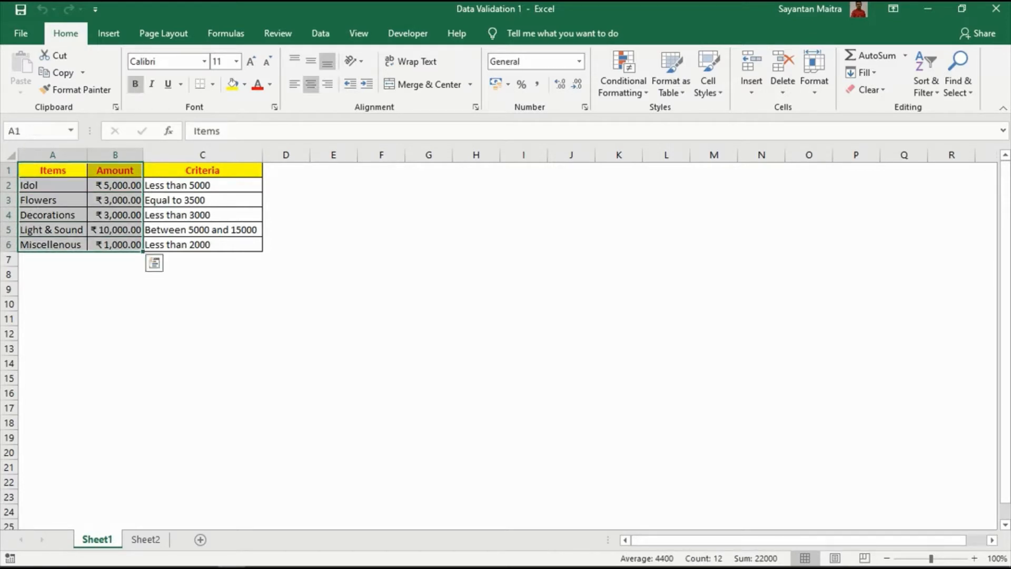
{"action": "left_click_drag", "start_coordinate": [202, 170], "coordinate": [202, 244]}
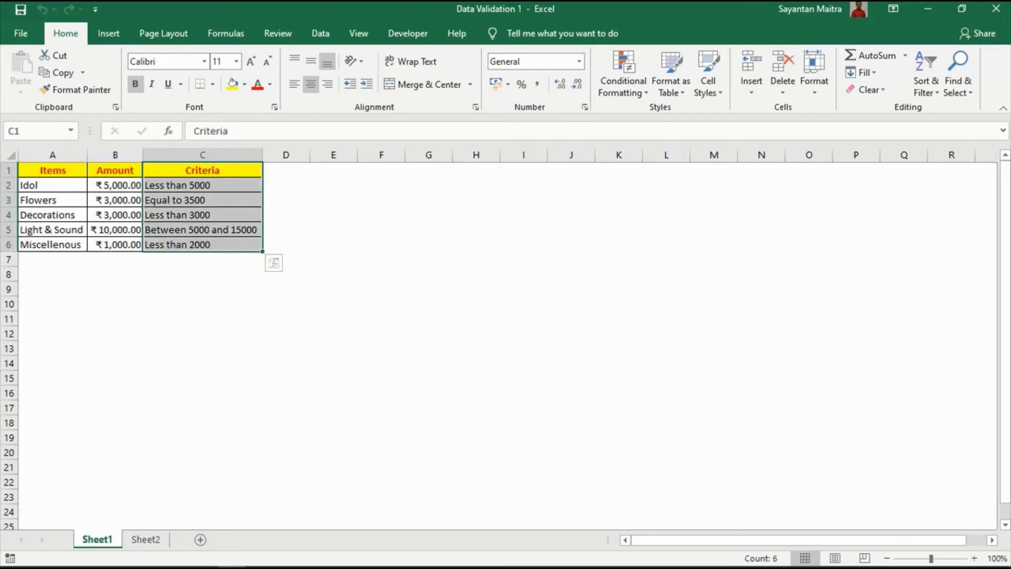
{"action": "left_click", "coordinate": [53, 200]}
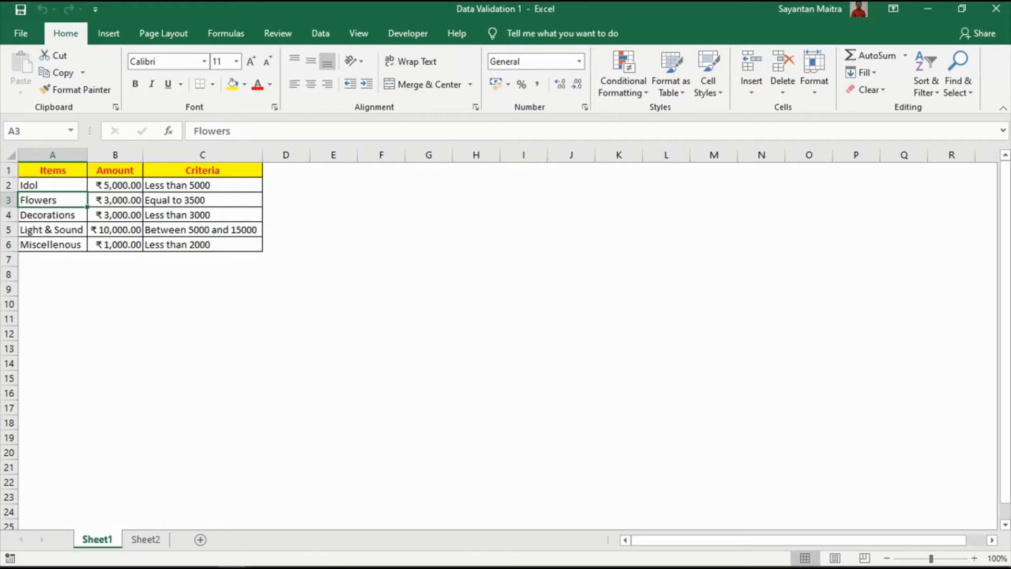
{"action": "left_click", "coordinate": [115, 200]}
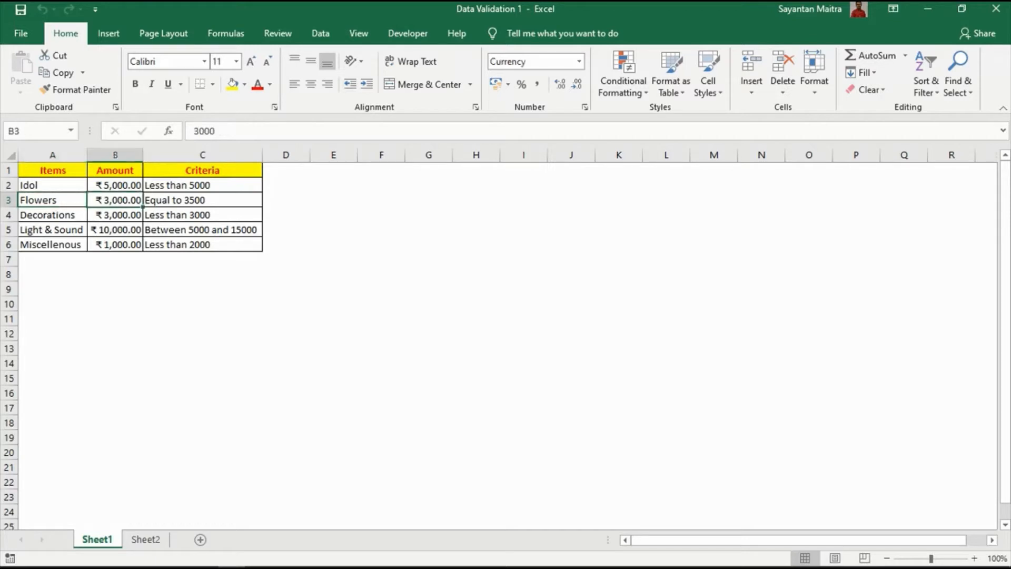
- Add a Custom data validation rule to the Idol amount in B2 with the formula =B2<=5000
{"action": "left_click", "coordinate": [115, 185]}
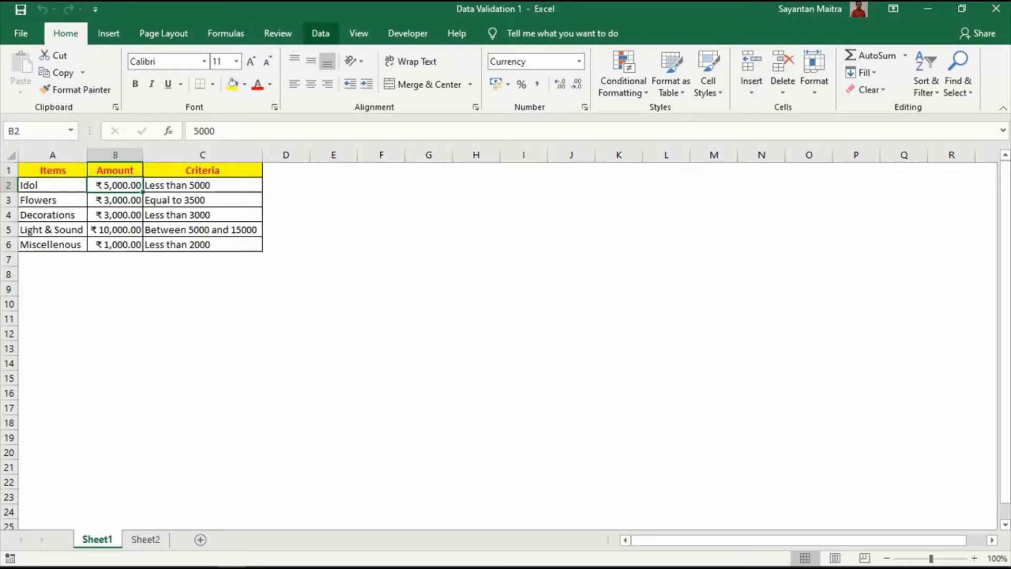
{"action": "left_click", "coordinate": [320, 33]}
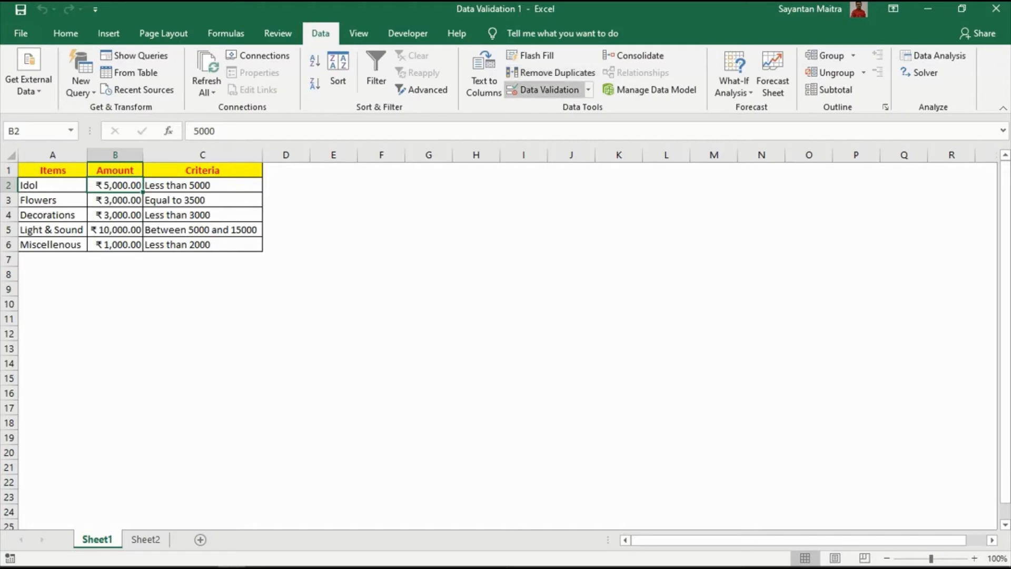
{"action": "left_click", "coordinate": [548, 89]}
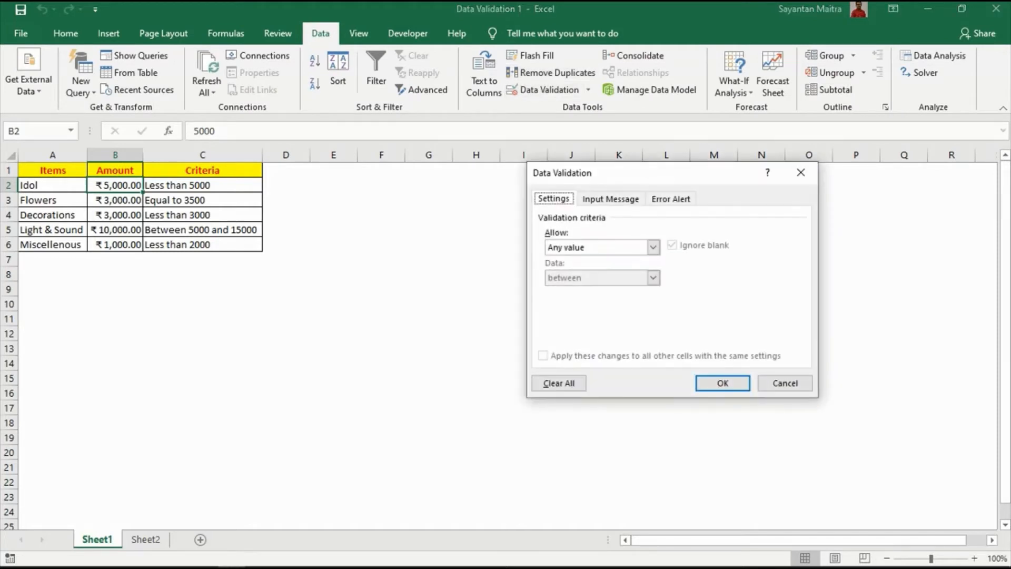
{"action": "left_click_drag", "start_coordinate": [632, 172], "coordinate": [466, 145]}
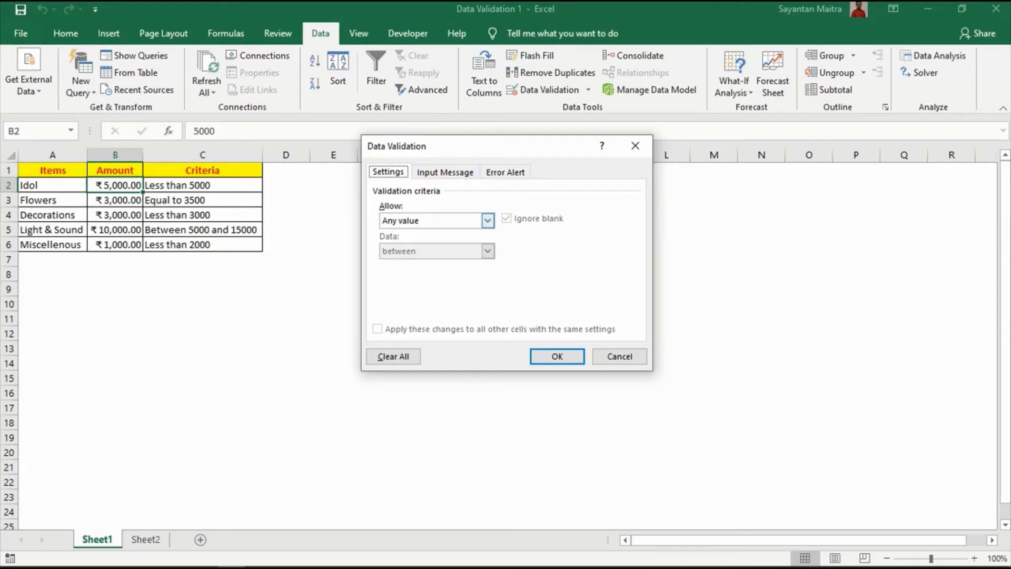
{"action": "left_click", "coordinate": [488, 220]}
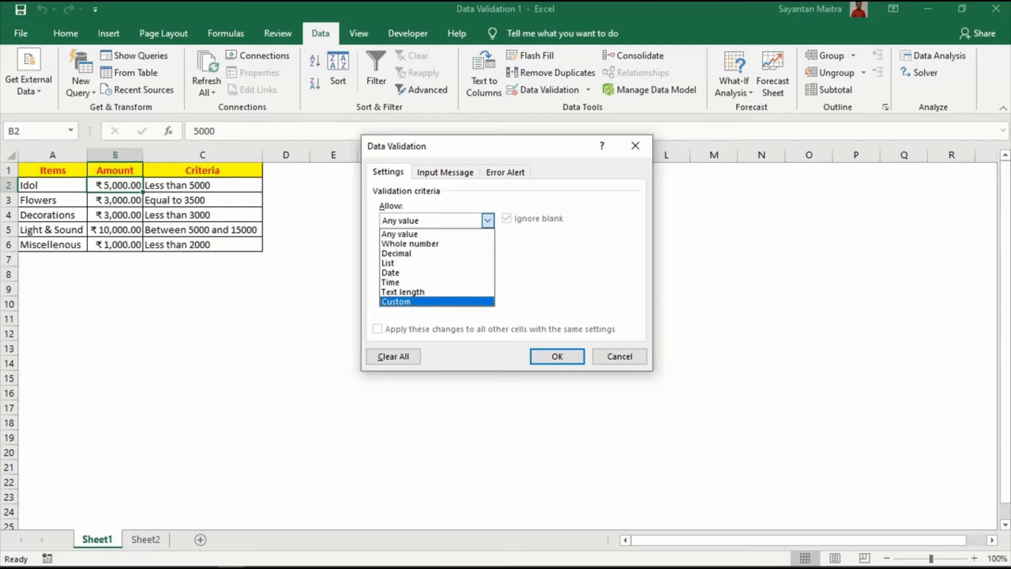
{"action": "left_click", "coordinate": [437, 301]}
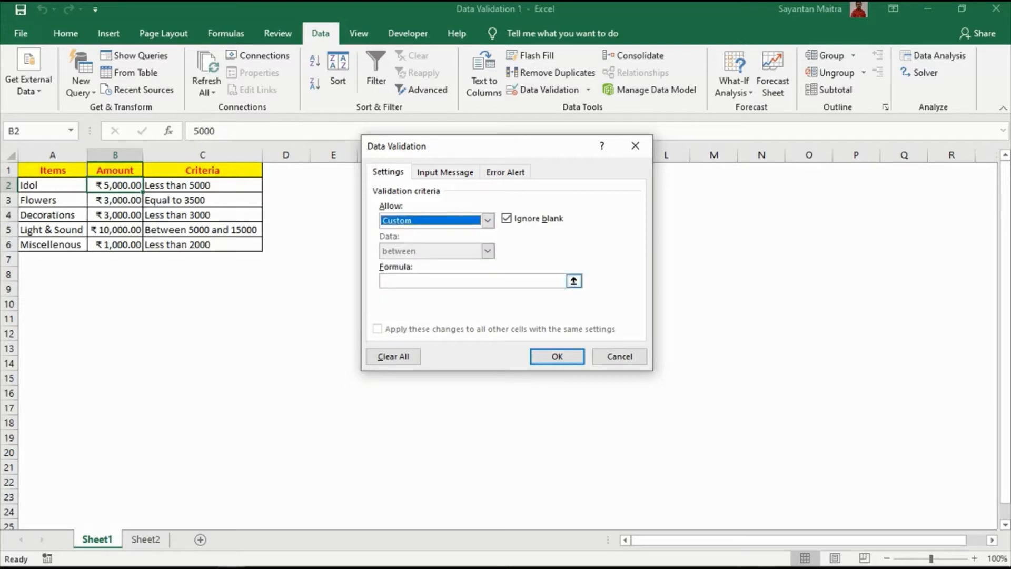
{"action": "left_click", "coordinate": [463, 280]}
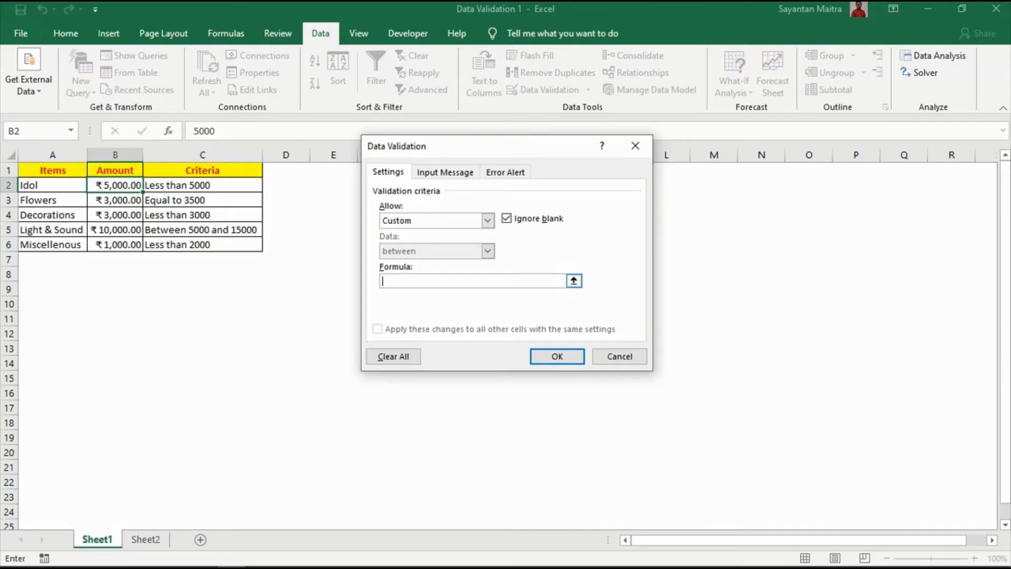
{"action": "type", "text": "="}
{"action": "left_click", "coordinate": [115, 185]}
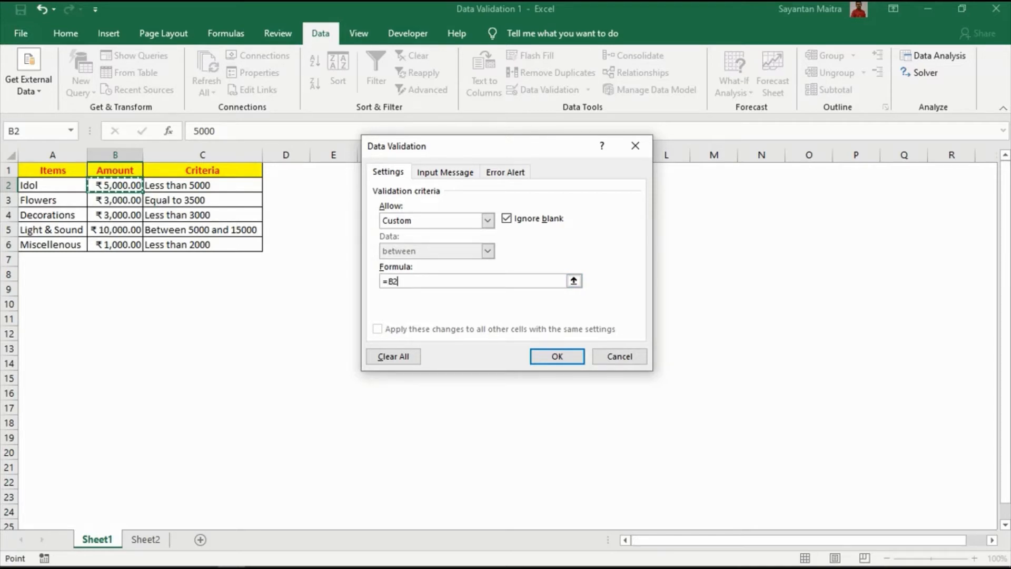
{"action": "type", "text": "<=5000"}
{"action": "left_click", "coordinate": [557, 356]}
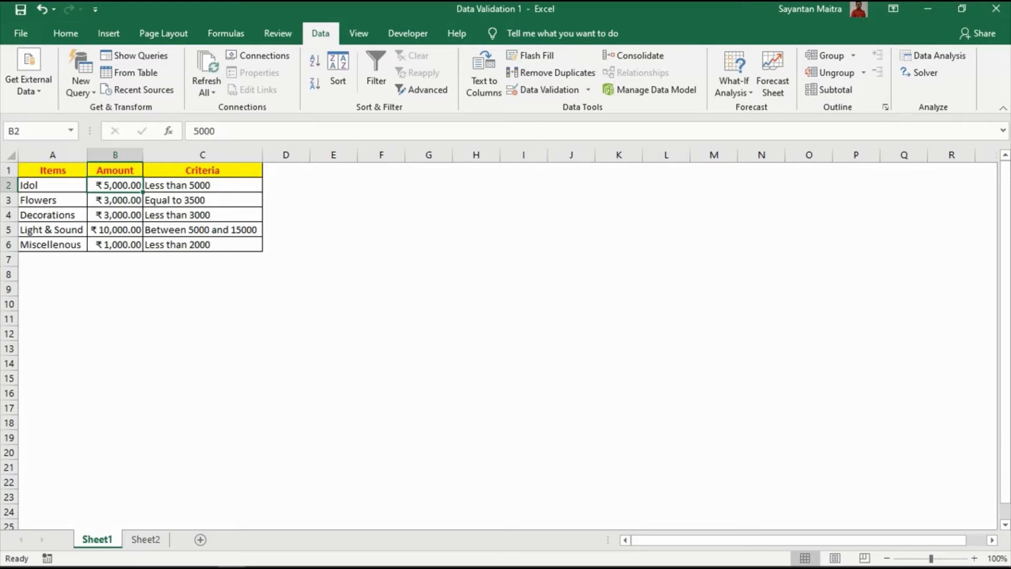
- Try to enter 5500 as the Idol amount in B2 to test its validation rule, and cancel the entry
{"action": "type", "text": "5500"}
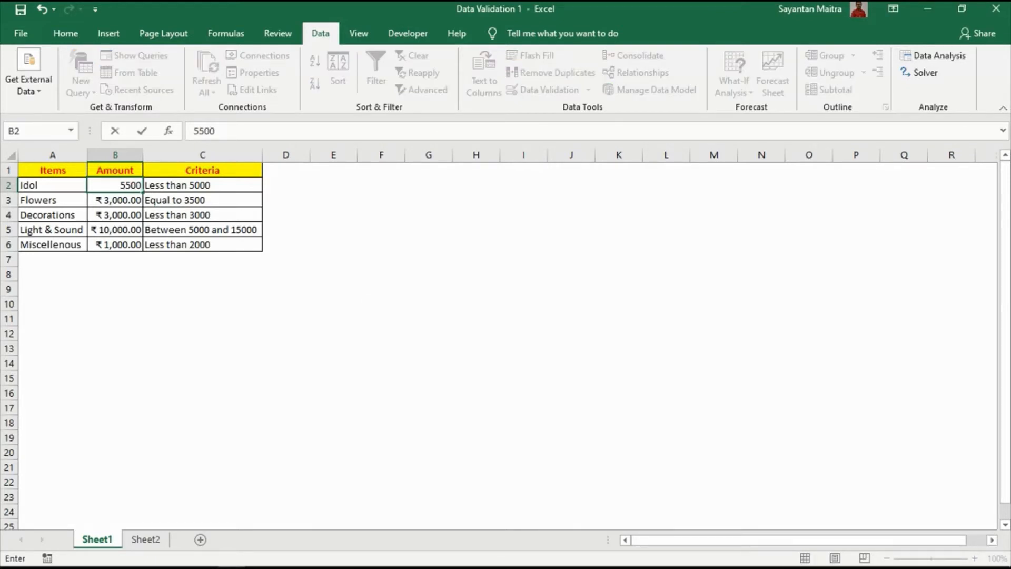
{"action": "key", "text": "Return"}
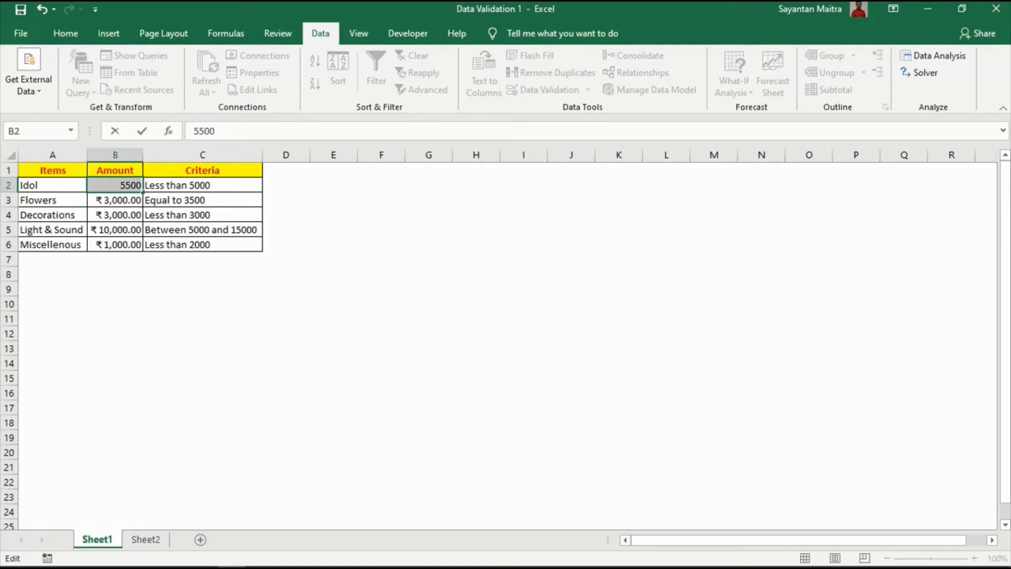
{"action": "key", "text": "Return"}
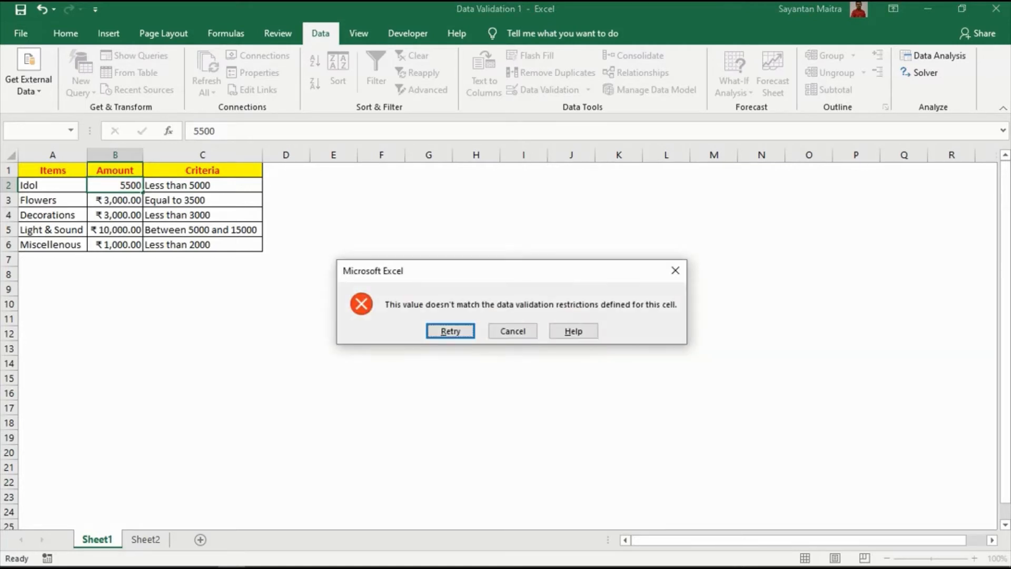
{"action": "left_click", "coordinate": [512, 330]}
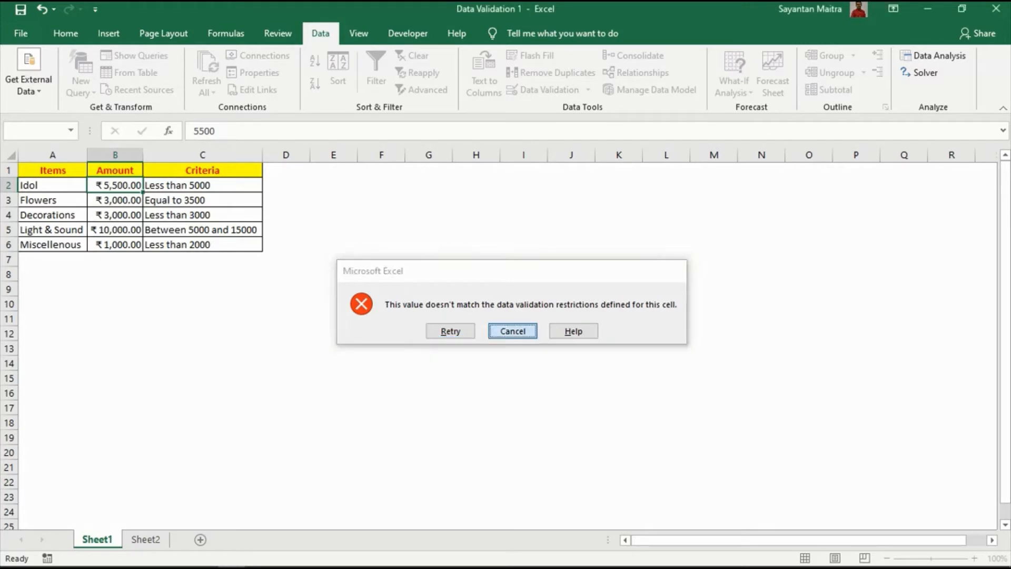
- Set the Idol amount in B2 to 4000 and the Flowers amount in B3 to 3500
{"action": "type", "text": "4000"}
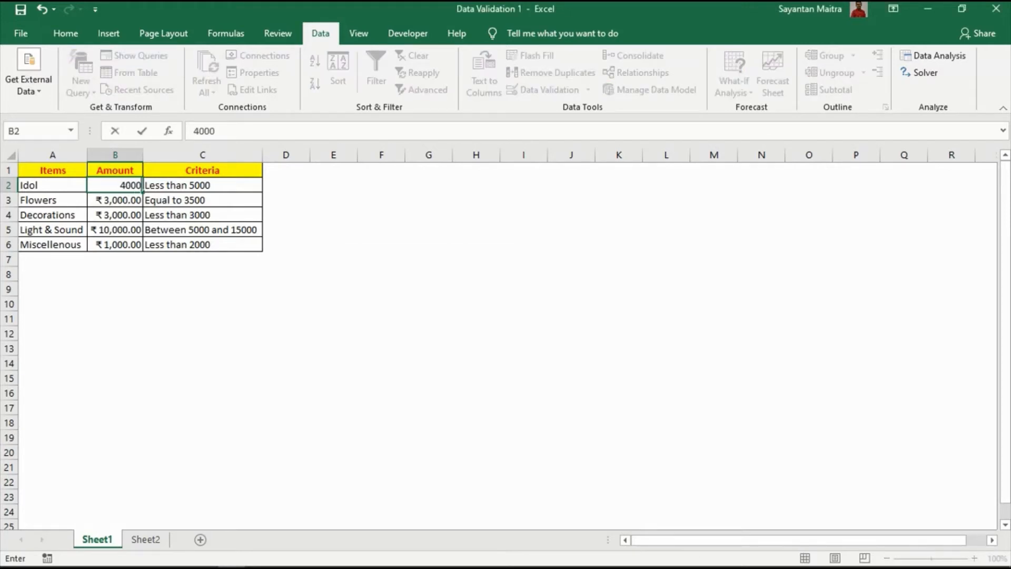
{"action": "key", "text": "Return"}
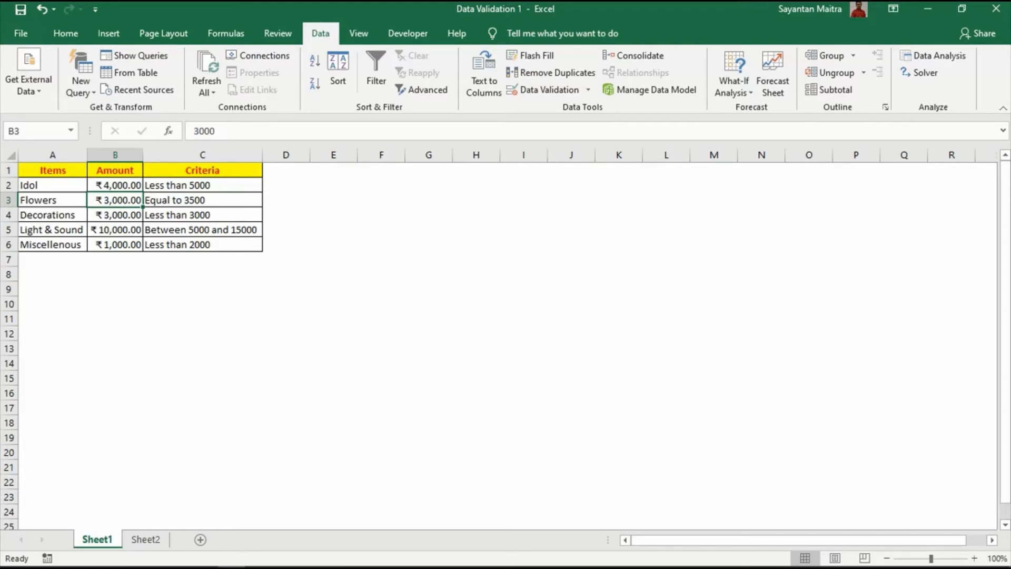
{"action": "type", "text": "3500"}
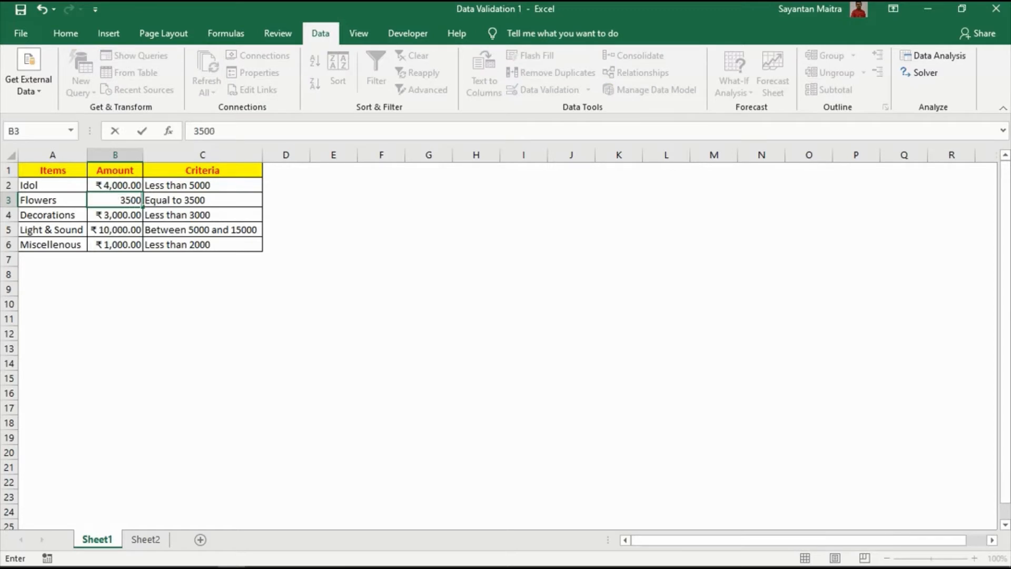
{"action": "key", "text": "Return"}
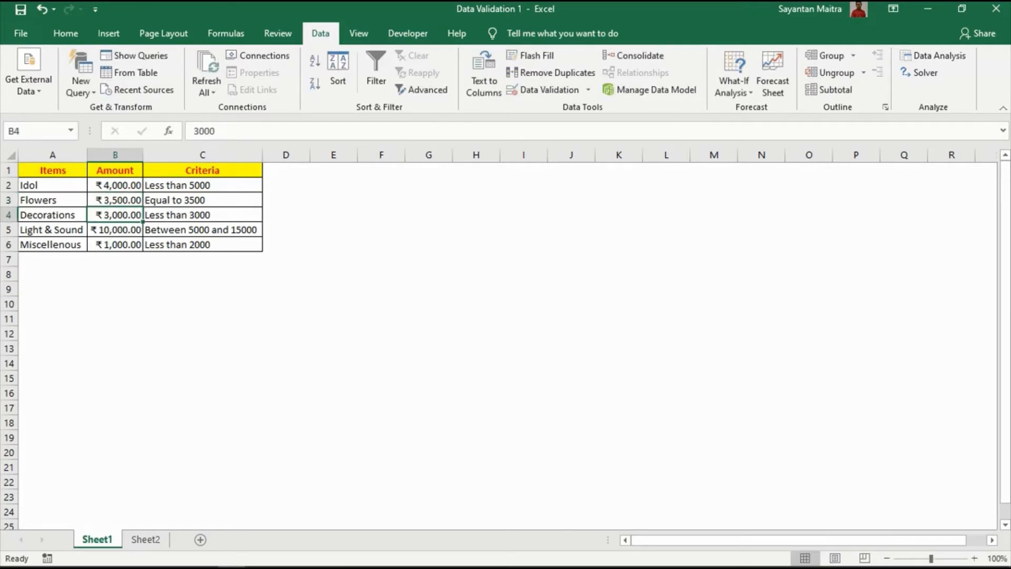
- Add a Custom data validation rule to the Flowers amount in B3 with the formula =B3=3500
{"action": "key", "text": "Up"}
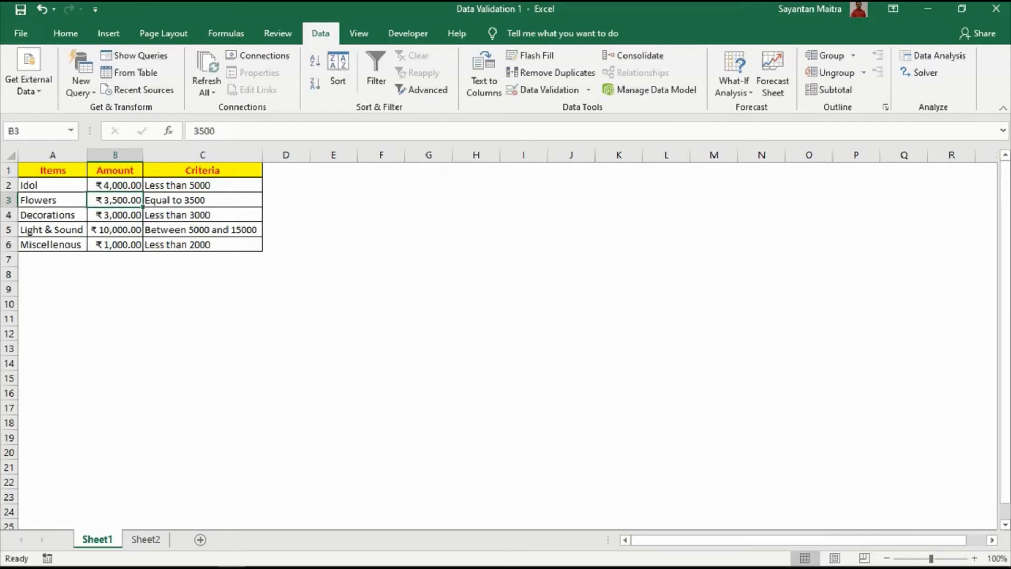
{"action": "left_click", "coordinate": [542, 90]}
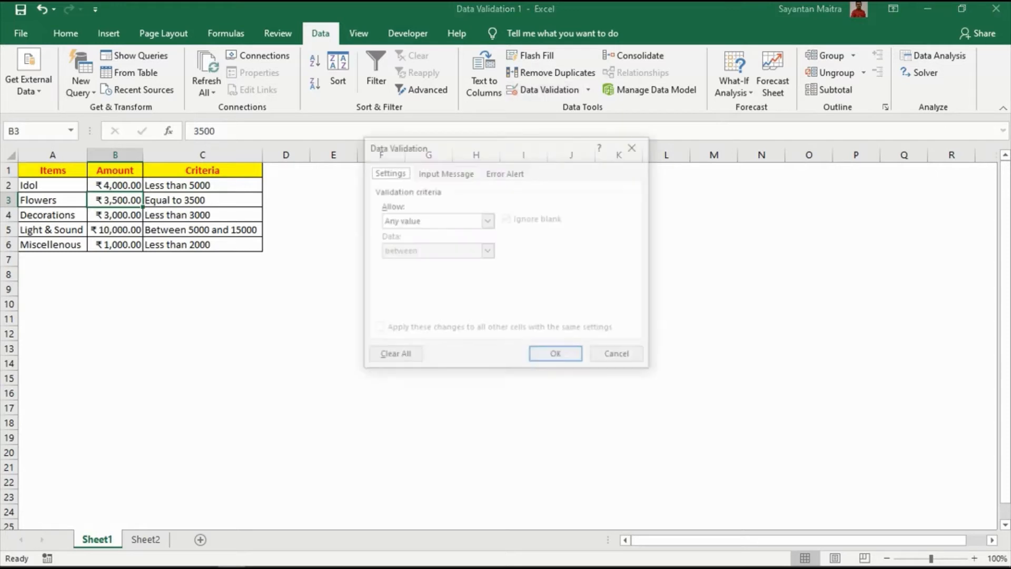
{"action": "left_click", "coordinate": [487, 220]}
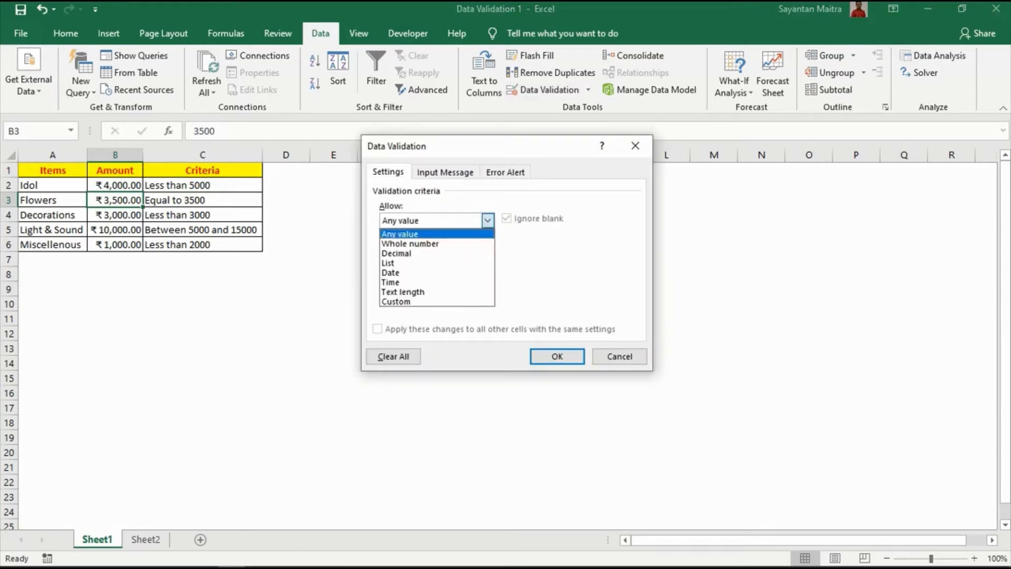
{"action": "left_click", "coordinate": [427, 302]}
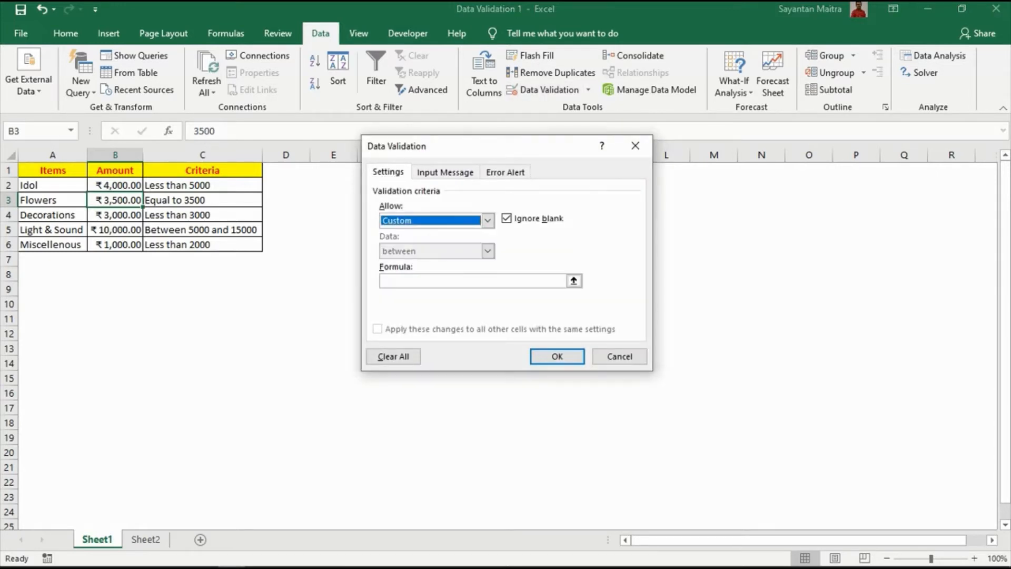
{"action": "left_click", "coordinate": [473, 281]}
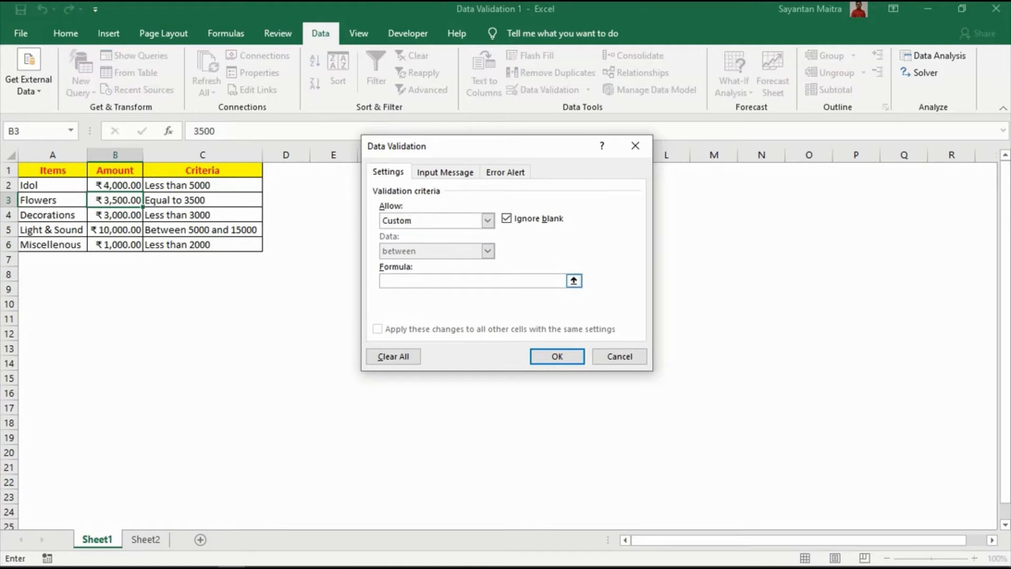
{"action": "type", "text": "="}
{"action": "left_click", "coordinate": [115, 200]}
{"action": "type", "text": "=3500"}
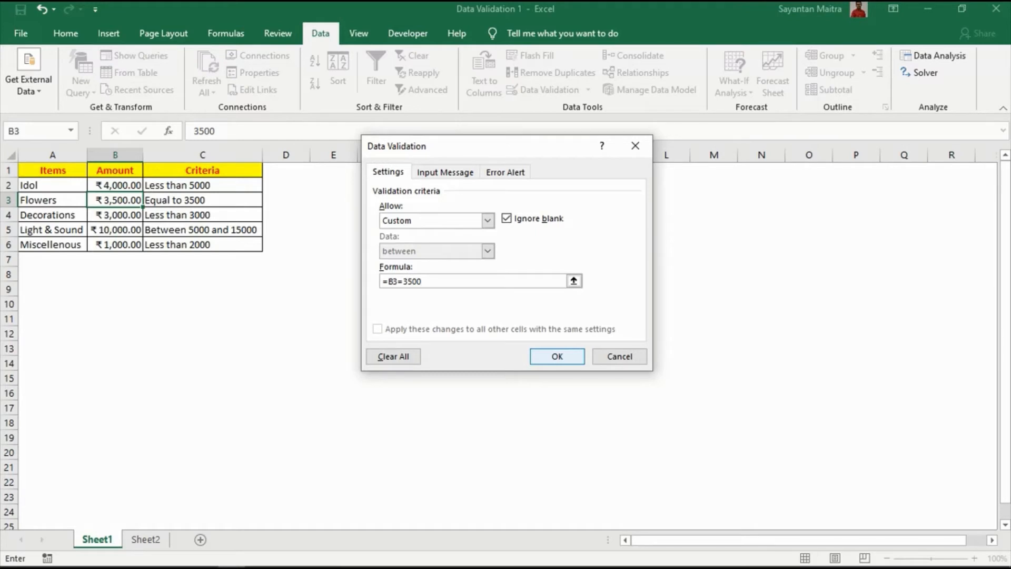
{"action": "key", "text": "Return"}
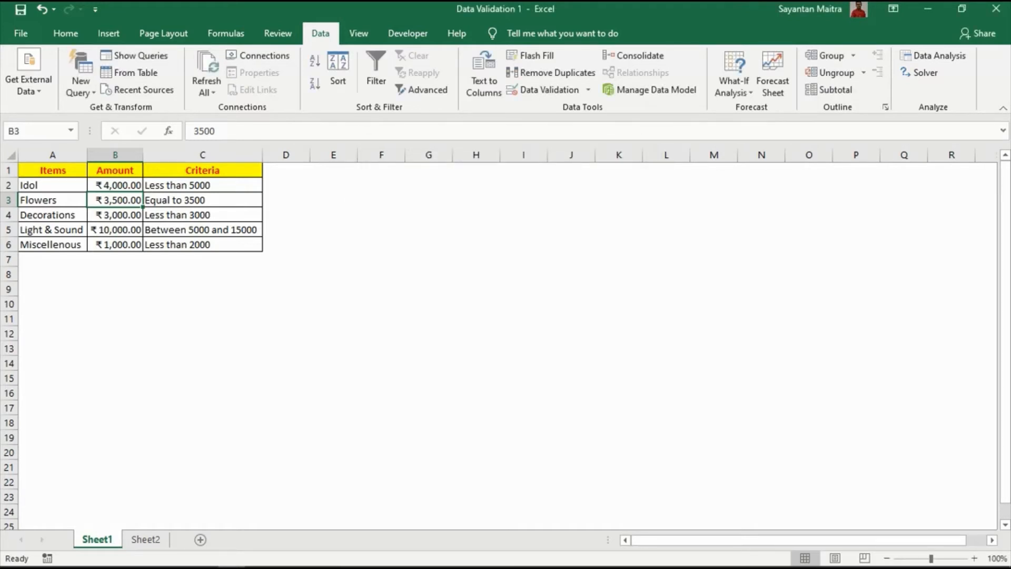
- Try to enter 3000 as the Flowers amount in B3 to test its validation rule, and cancel the entry
{"action": "type", "text": "3000"}
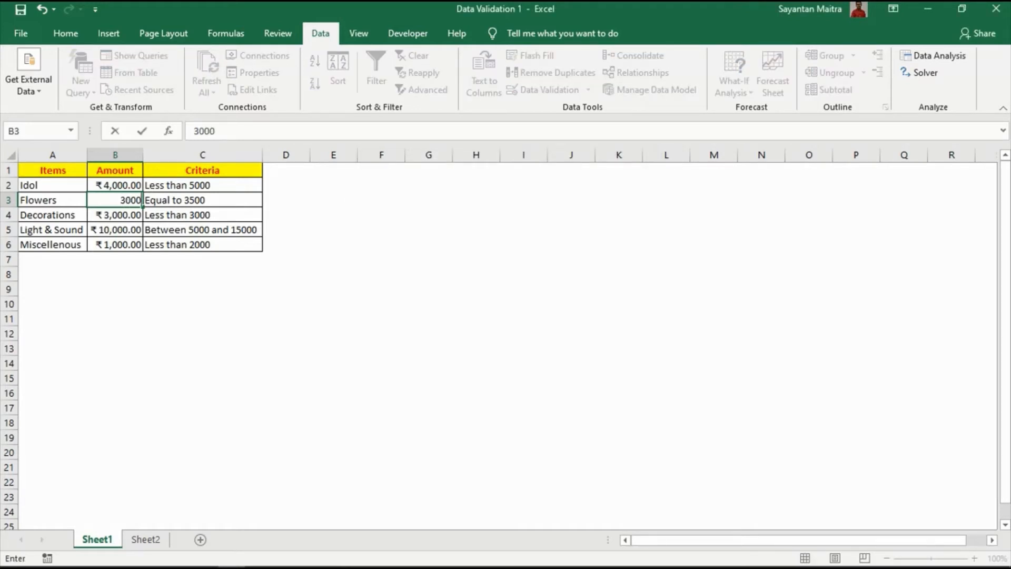
{"action": "key", "text": "Return"}
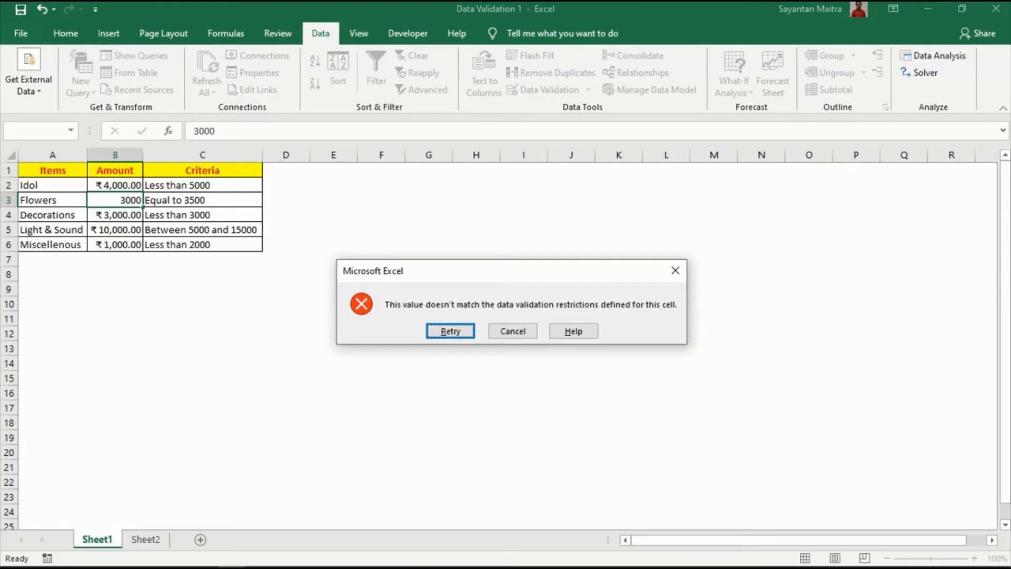
{"action": "key", "text": "Return"}
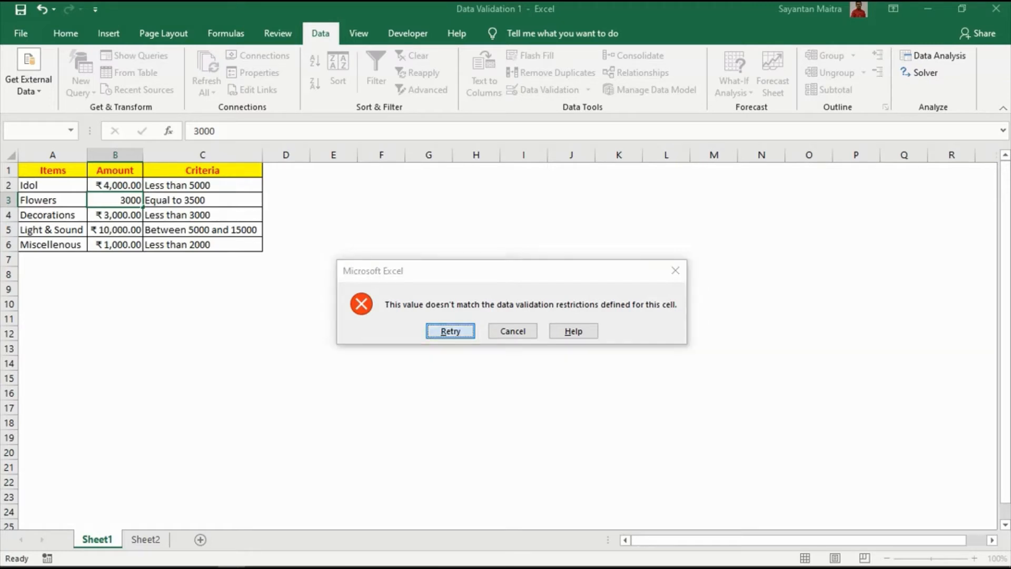
{"action": "key", "text": "Return"}
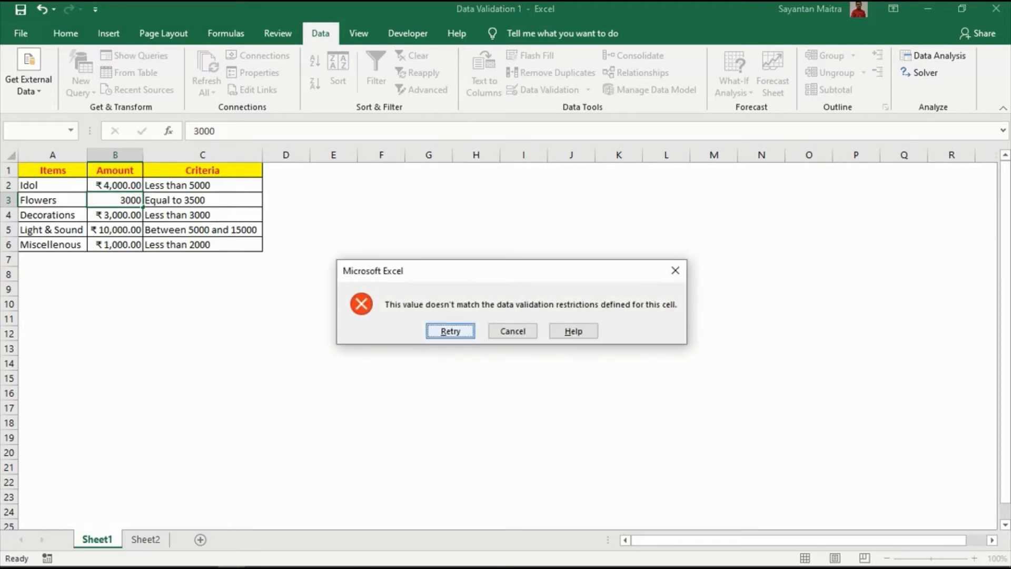
{"action": "key", "text": "Tab"}
{"action": "key", "text": "Return"}
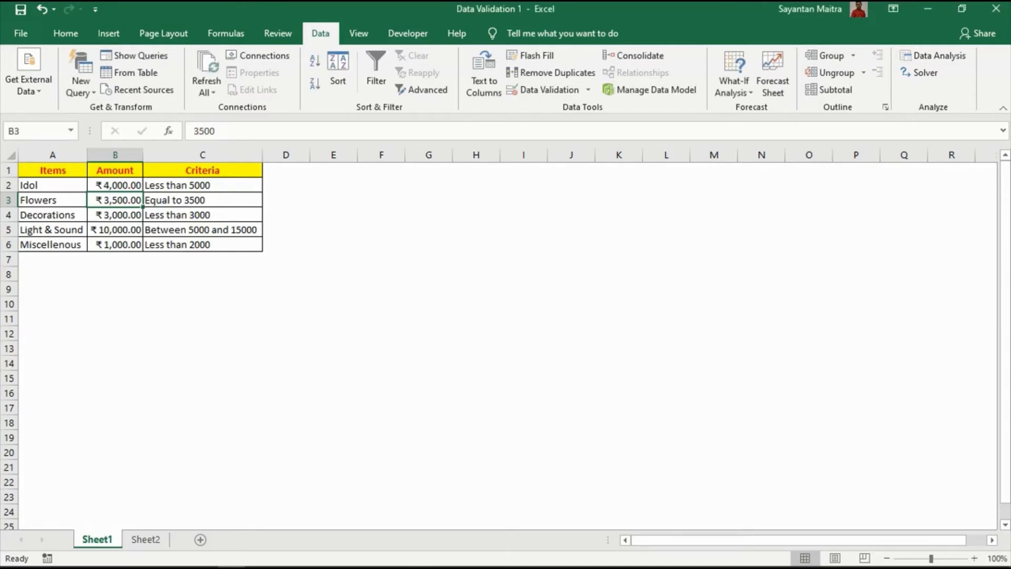
- Try to enter 2500 as the Flowers amount in B3 to test its validation rule, and cancel the entry
{"action": "type", "text": "250"}
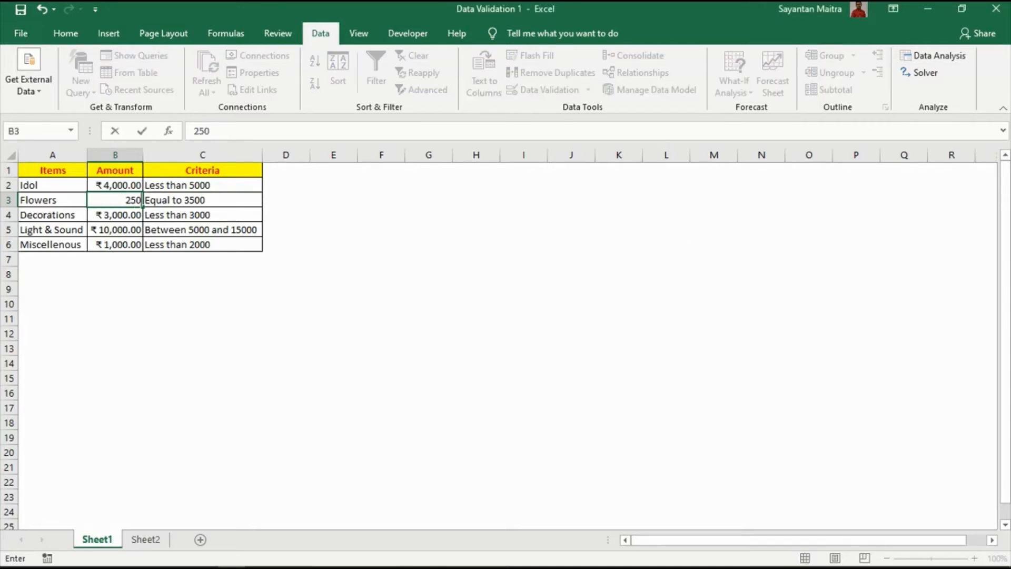
{"action": "type", "text": "0"}
{"action": "key", "text": "Return"}
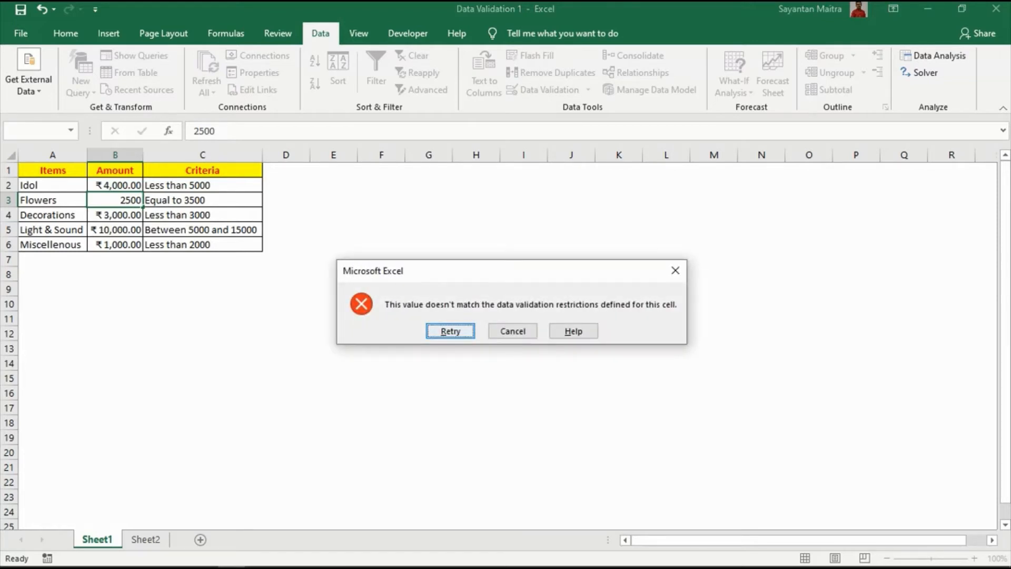
{"action": "key", "text": "Escape"}
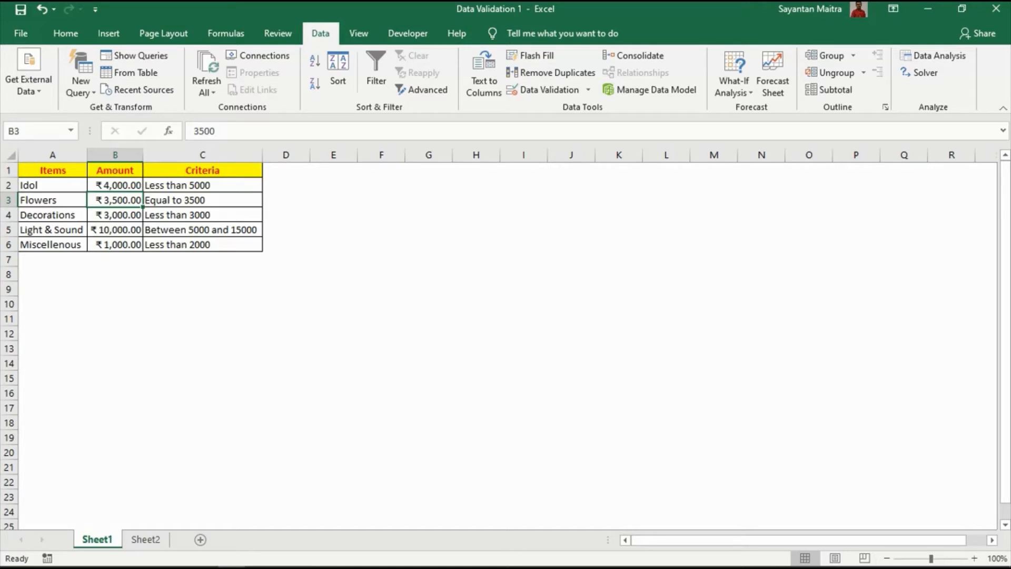
- Change the Decorations criteria text in C4 to "Greater than 3000"
{"action": "left_click", "coordinate": [115, 215]}
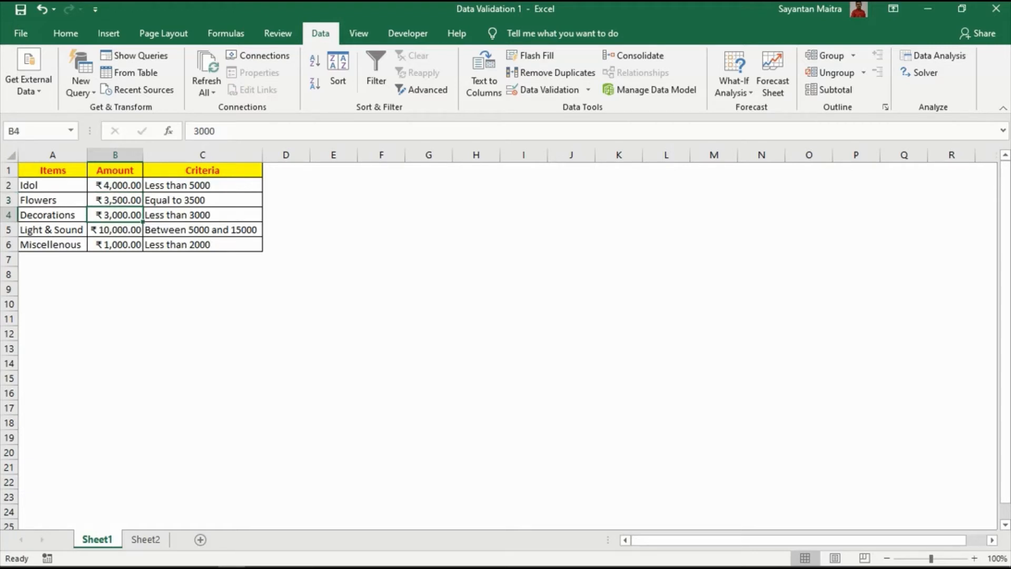
{"action": "left_click", "coordinate": [202, 215]}
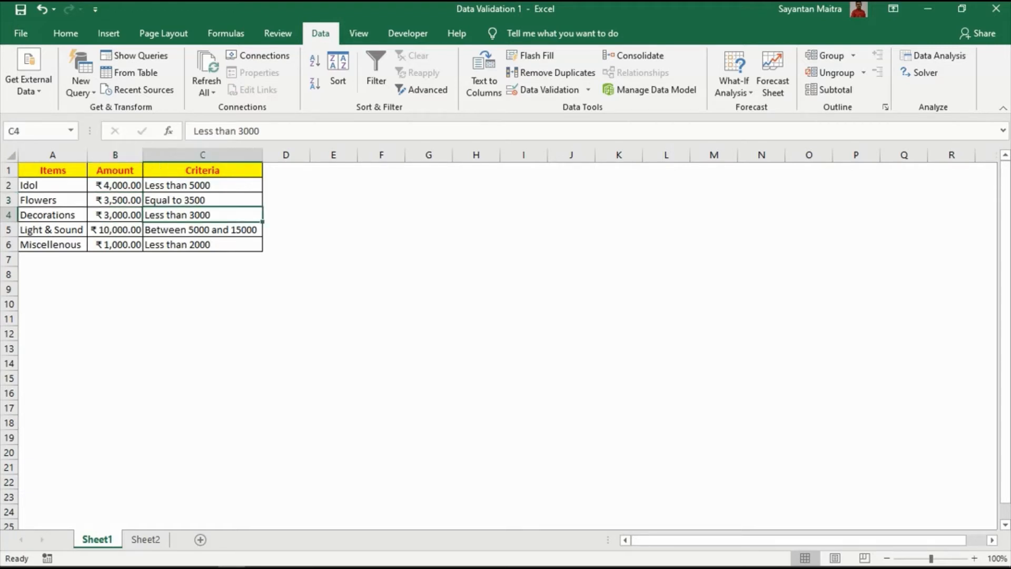
{"action": "type", "text": "Gr"}
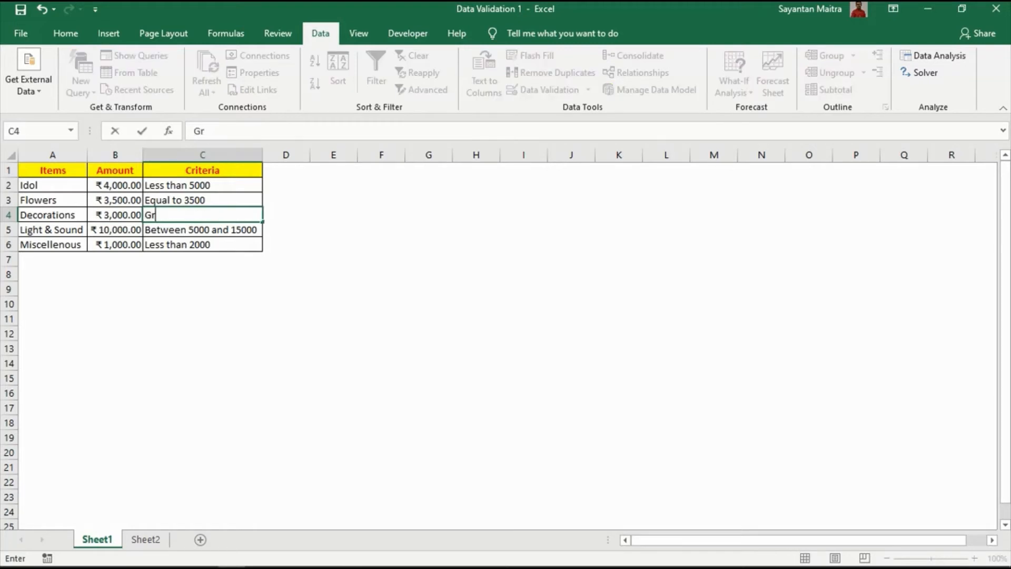
{"action": "type", "text": "eater than"}
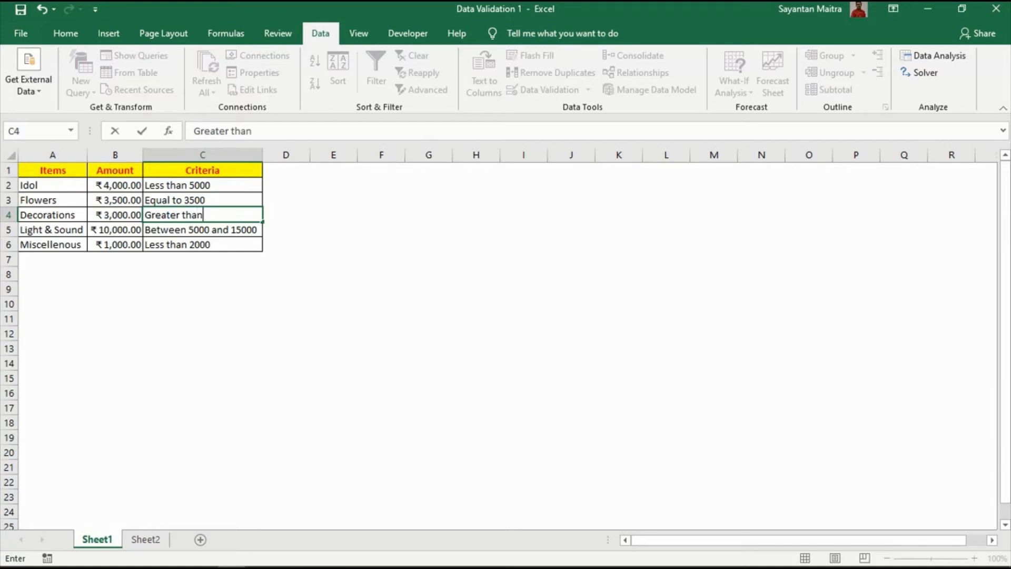
{"action": "type", "text": " 3000"}
{"action": "key", "text": "Return"}
{"action": "key", "text": "Up"}
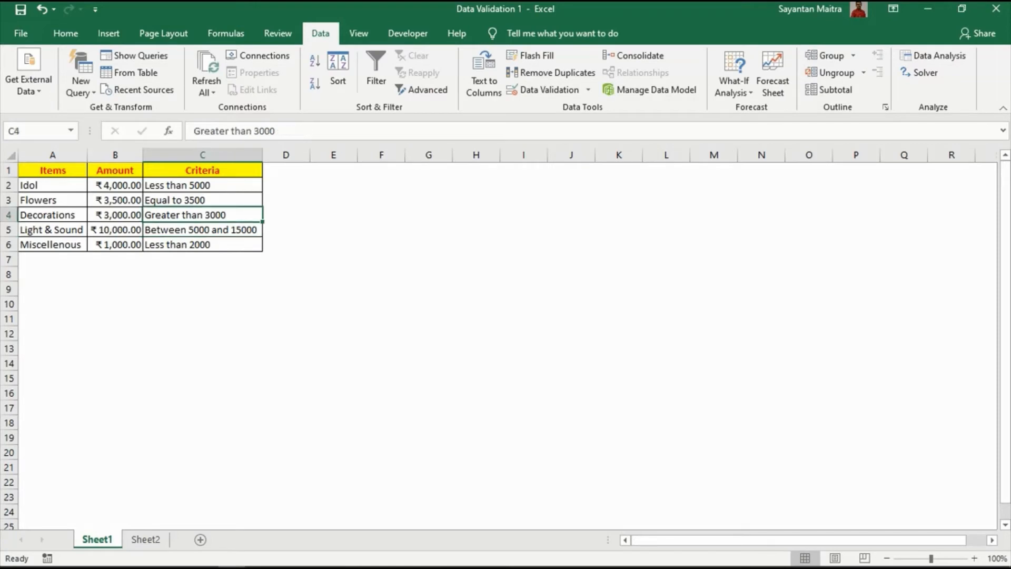
- Add a Custom data validation rule to the Decorations amount in B4 with the formula =B4>=3000
{"action": "key", "text": "Left"}
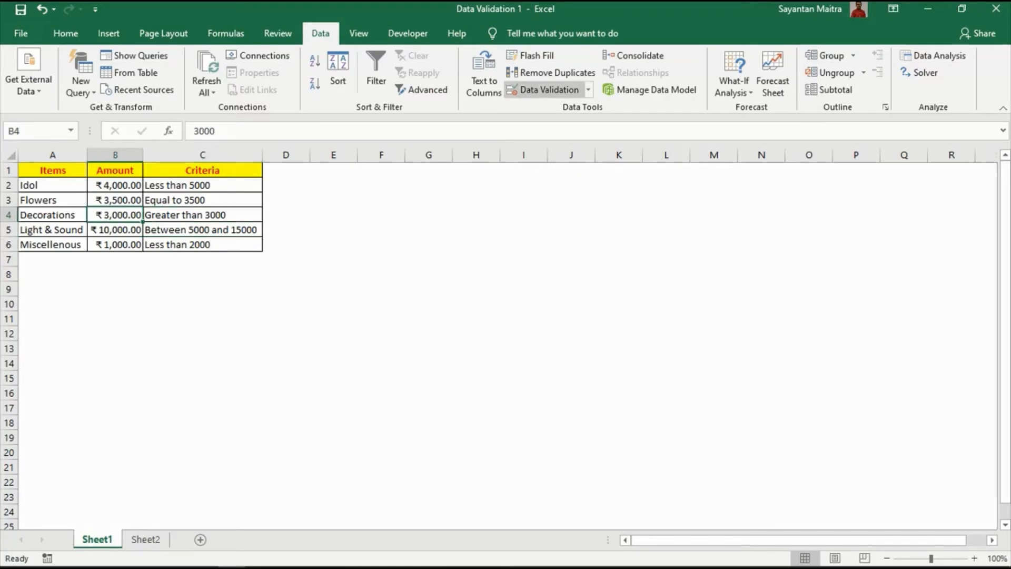
{"action": "left_click", "coordinate": [547, 89]}
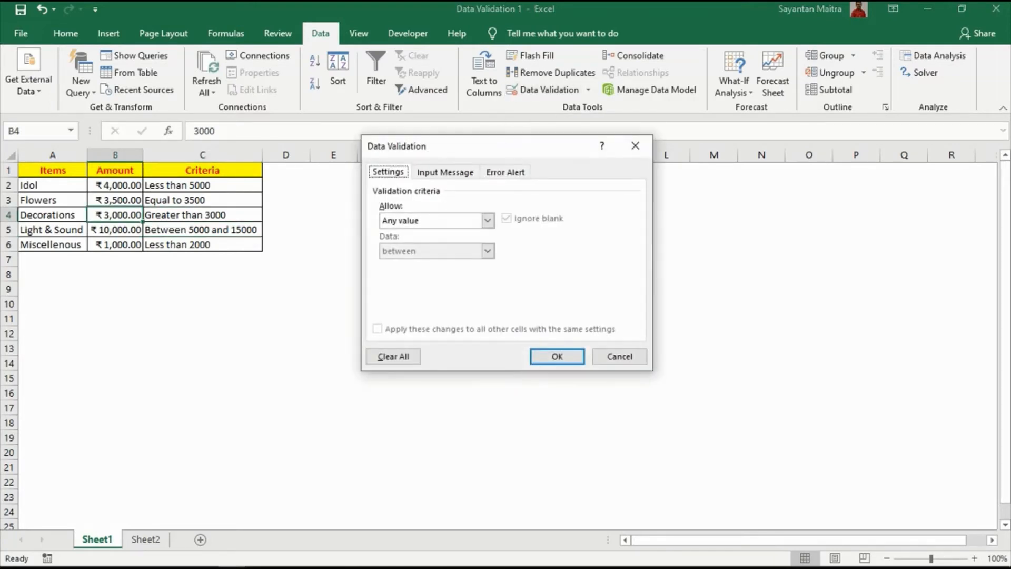
{"action": "left_click", "coordinate": [487, 220]}
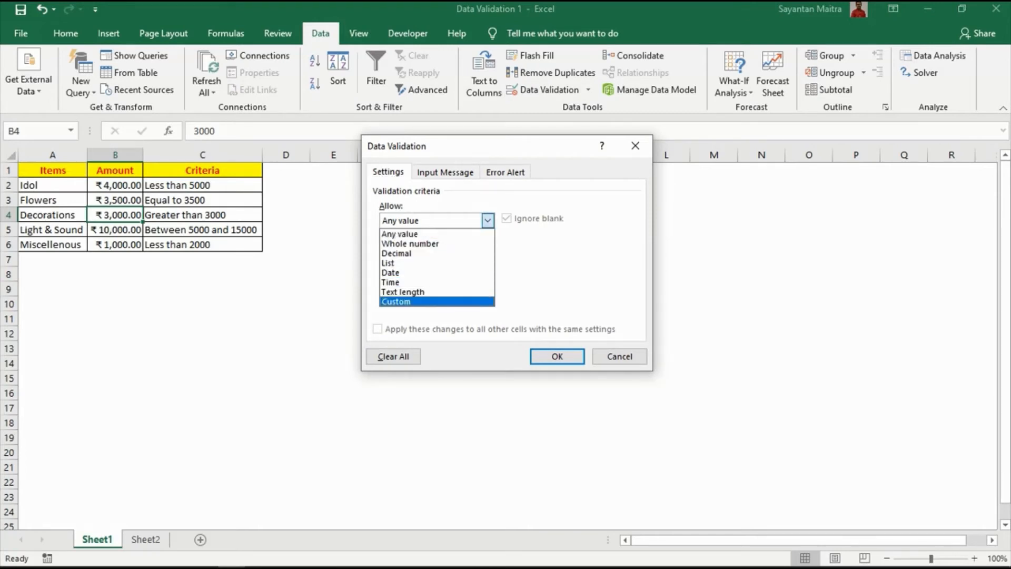
{"action": "left_click", "coordinate": [435, 302]}
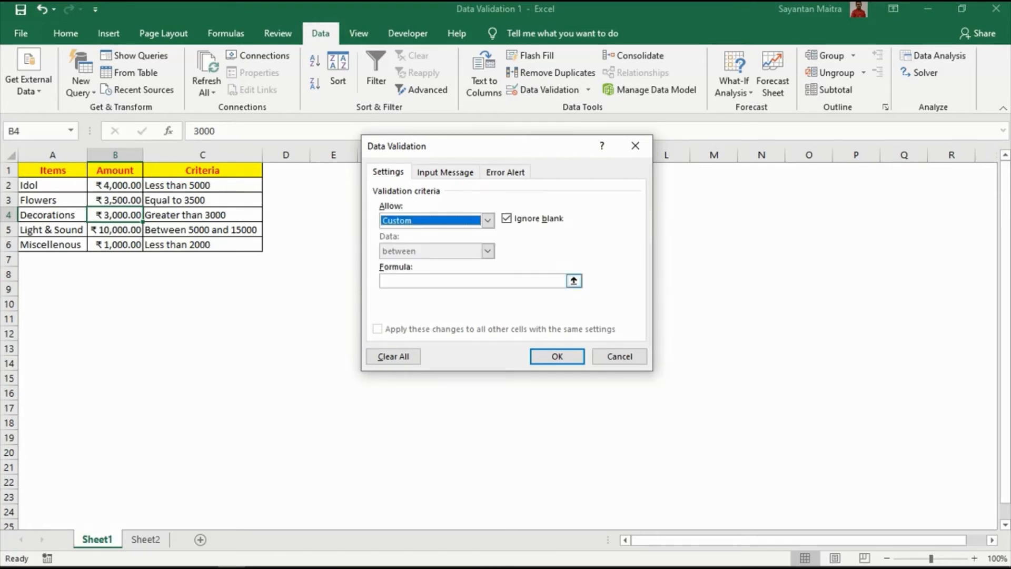
{"action": "left_click", "coordinate": [463, 280]}
{"action": "type", "text": "="}
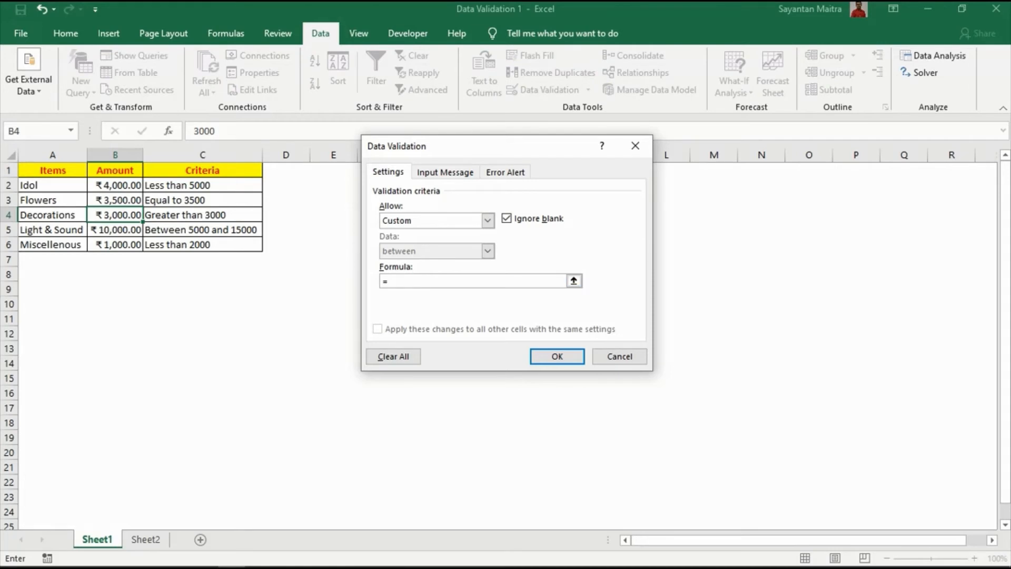
{"action": "type", "text": "B4>=3000"}
{"action": "key", "text": "Return"}
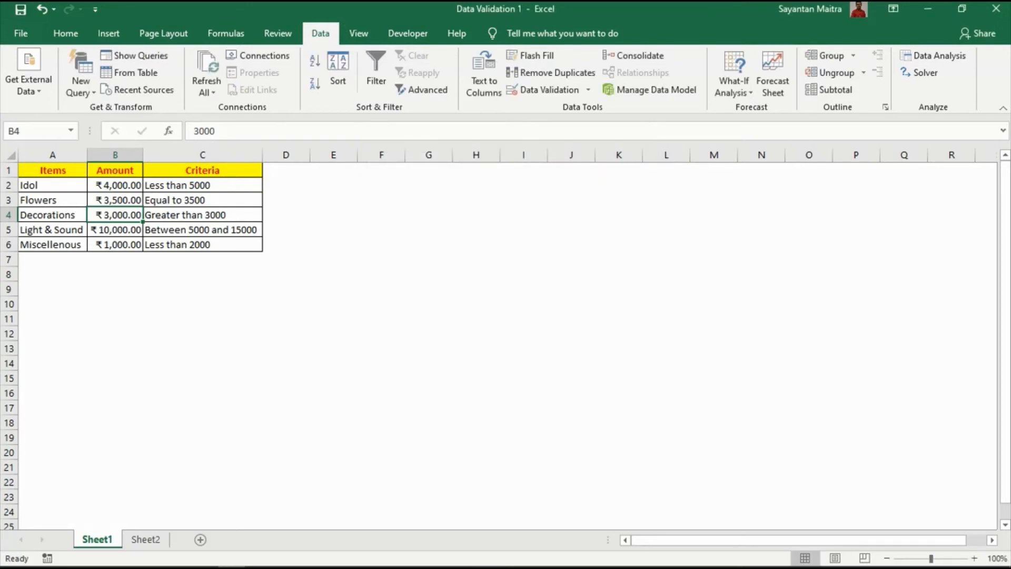
- Test the Decorations validation rule in B4 by trying 2000, and retry the entry with 4000
{"action": "key", "text": "Delete"}
{"action": "type", "text": "2000"}
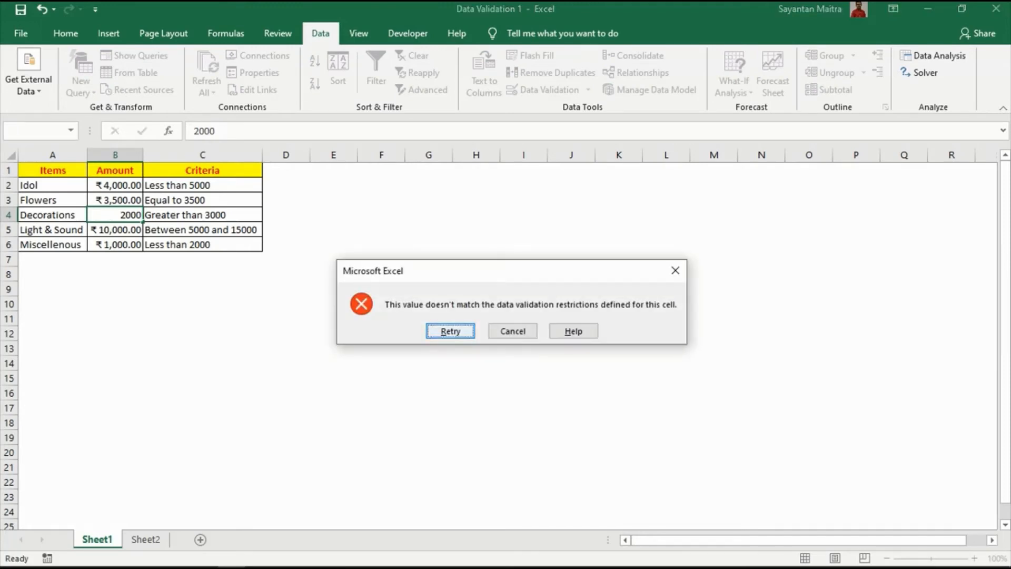
{"action": "key", "text": "Return"}
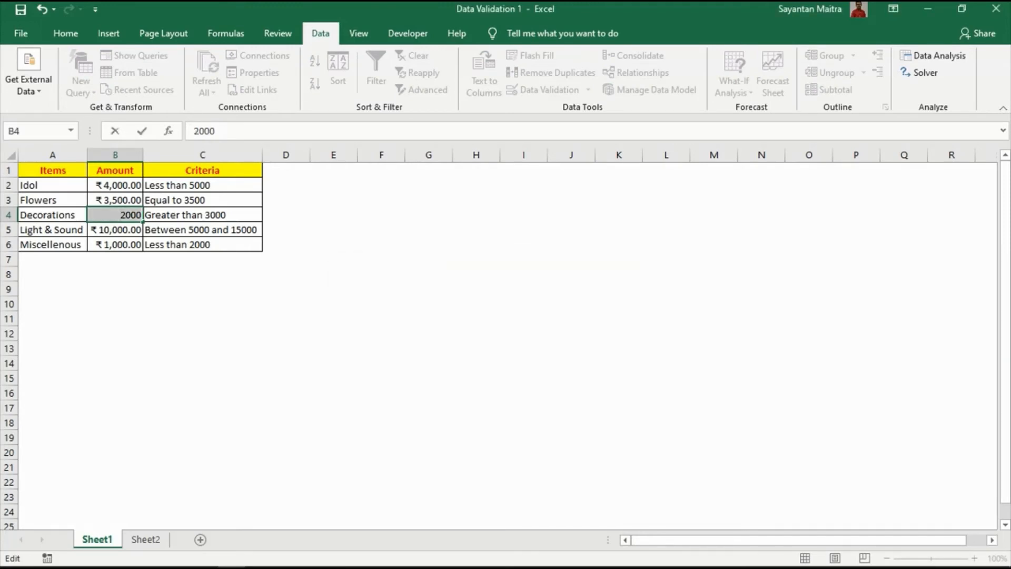
{"action": "type", "text": "4000"}
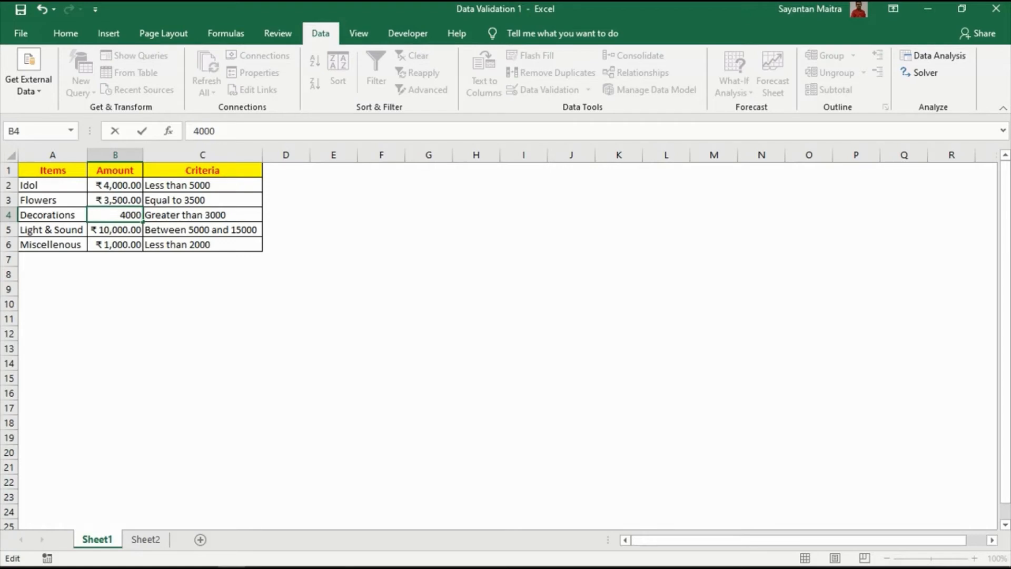
{"action": "key", "text": "Return"}
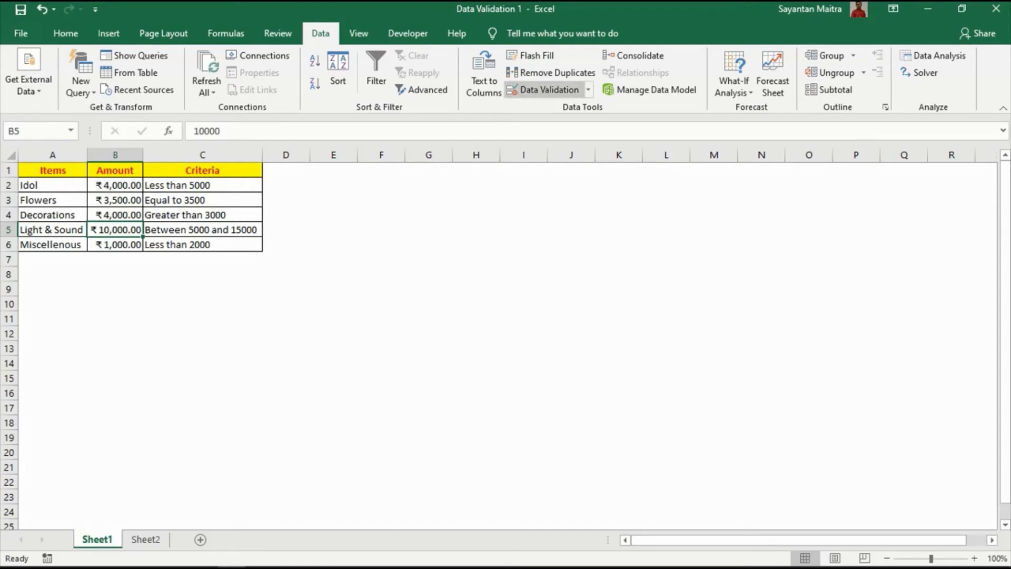
- Add a Decimal data validation rule to the Light & Sound amount in B5, allowing values between 5000 and 15000
{"action": "left_click", "coordinate": [548, 89]}
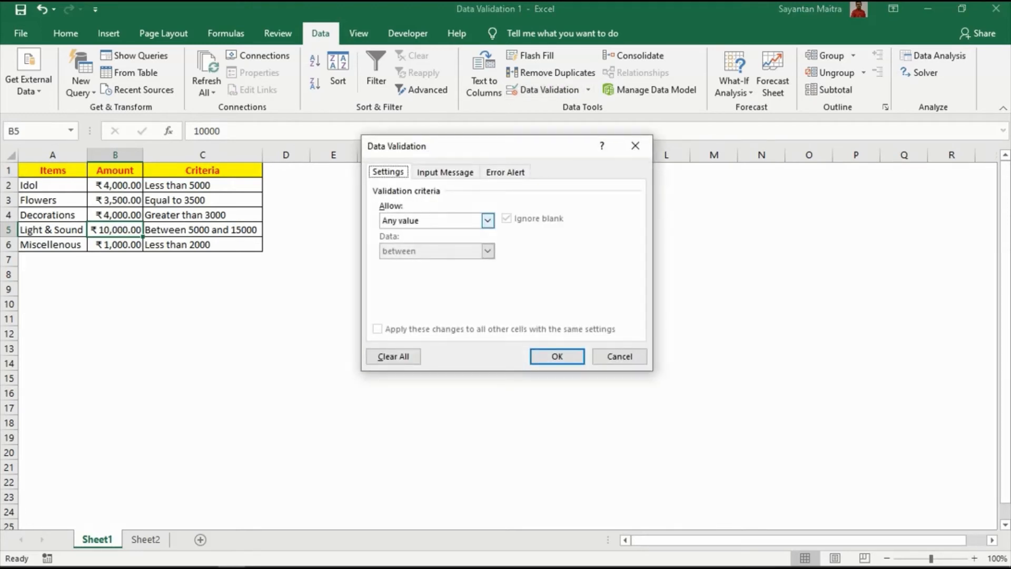
{"action": "left_click", "coordinate": [487, 220]}
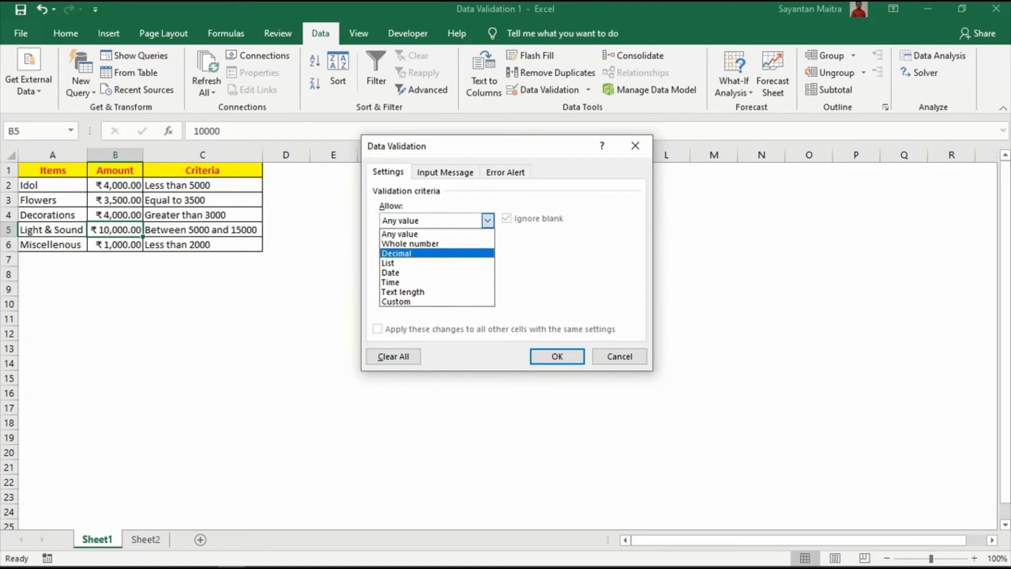
{"action": "left_click", "coordinate": [396, 253]}
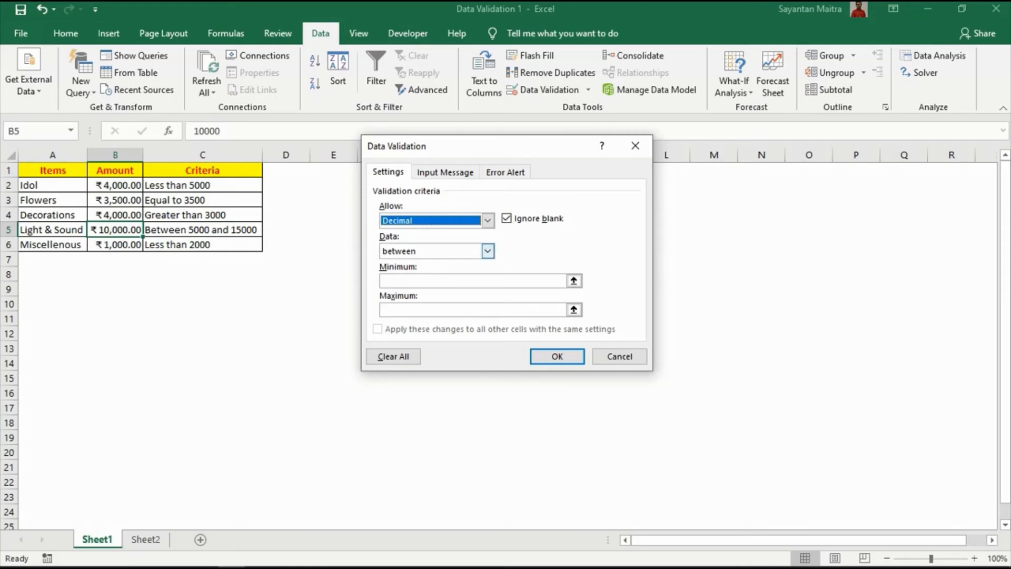
{"action": "left_click", "coordinate": [488, 251]}
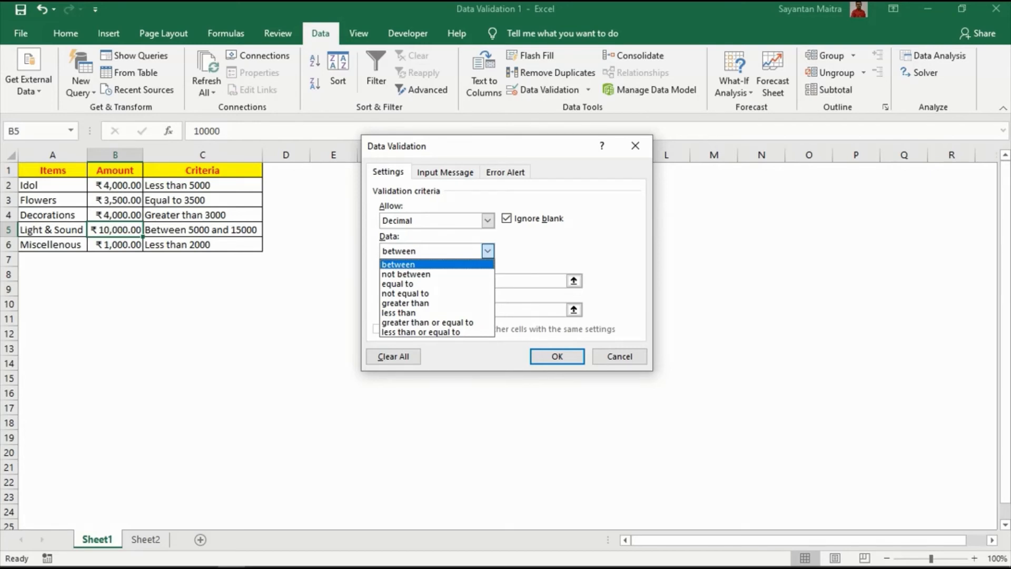
{"action": "left_click", "coordinate": [421, 264]}
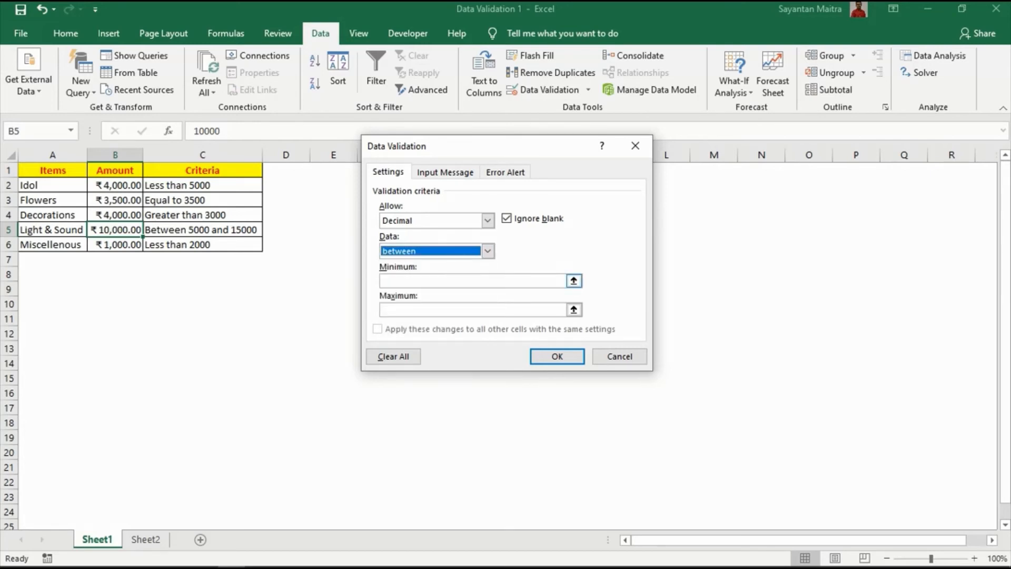
{"action": "left_click", "coordinate": [421, 280]}
{"action": "type", "text": "50"}
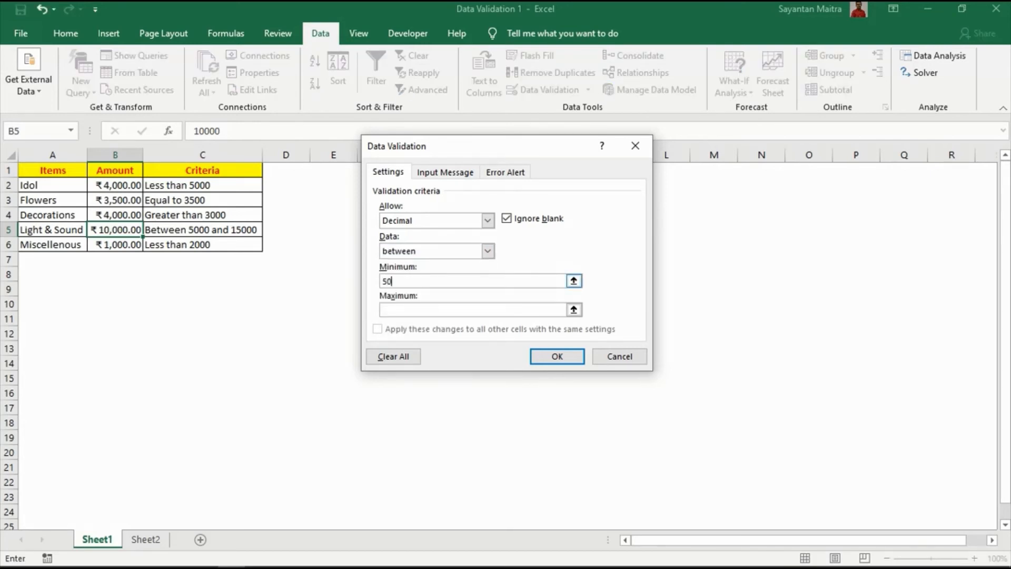
{"action": "type", "text": "00"}
{"action": "key", "text": "Tab"}
{"action": "type", "text": "15000"}
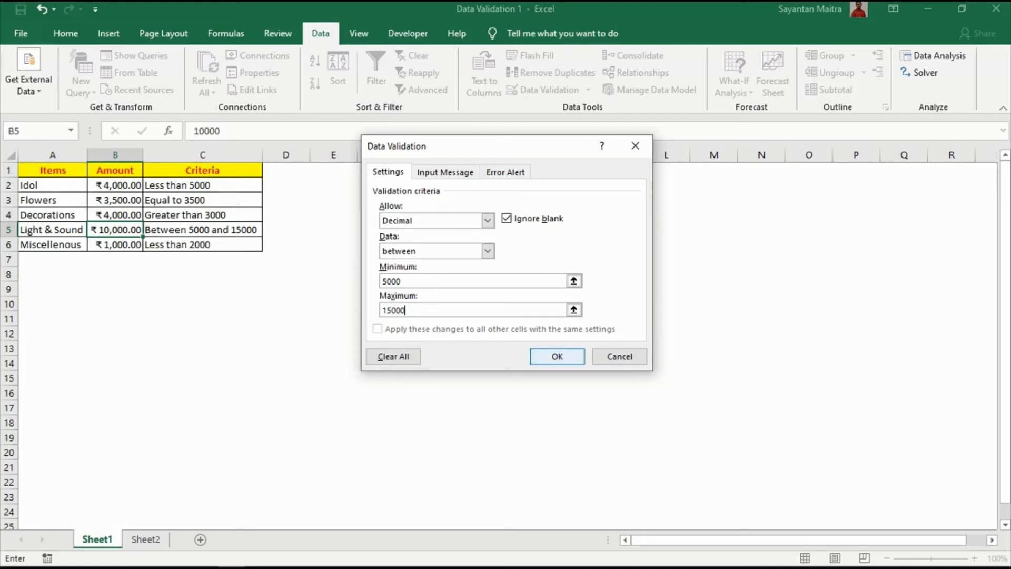
{"action": "left_click", "coordinate": [557, 356]}
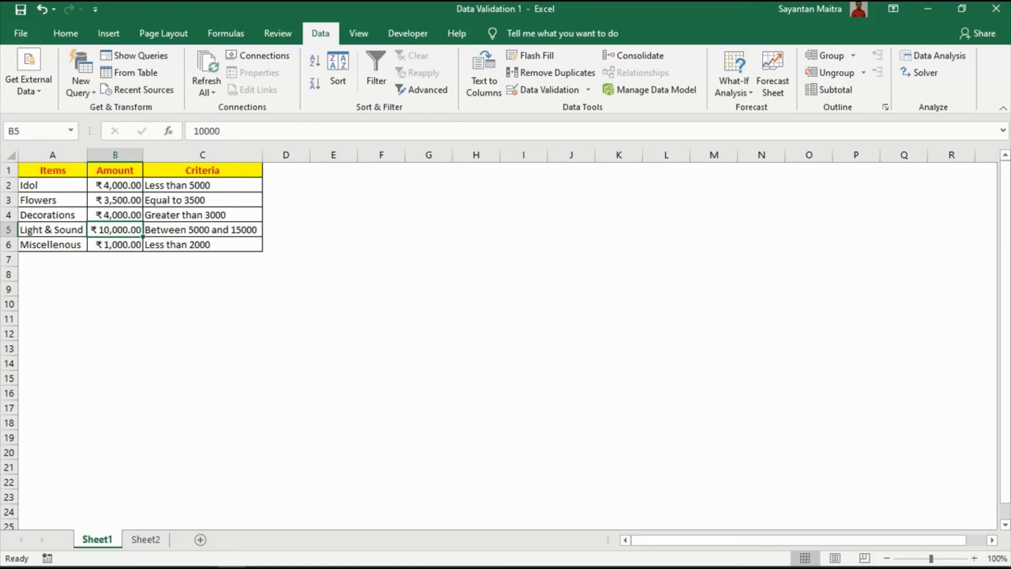
- Try to enter 20000 and 2000 as the Light & Sound amount in B5 to test its rule, and cancel the entry
{"action": "type", "text": "20000"}
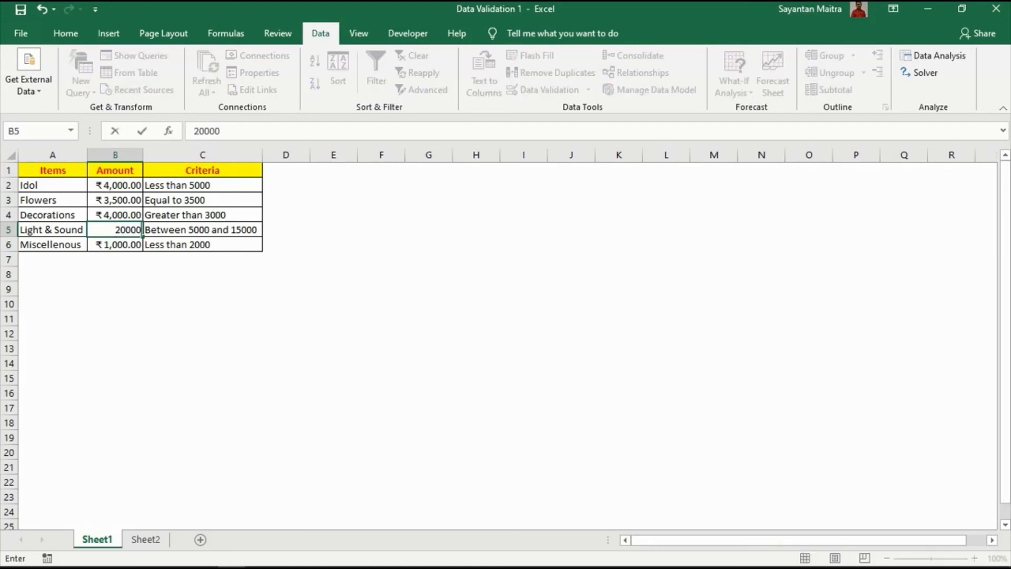
{"action": "key", "text": "Return"}
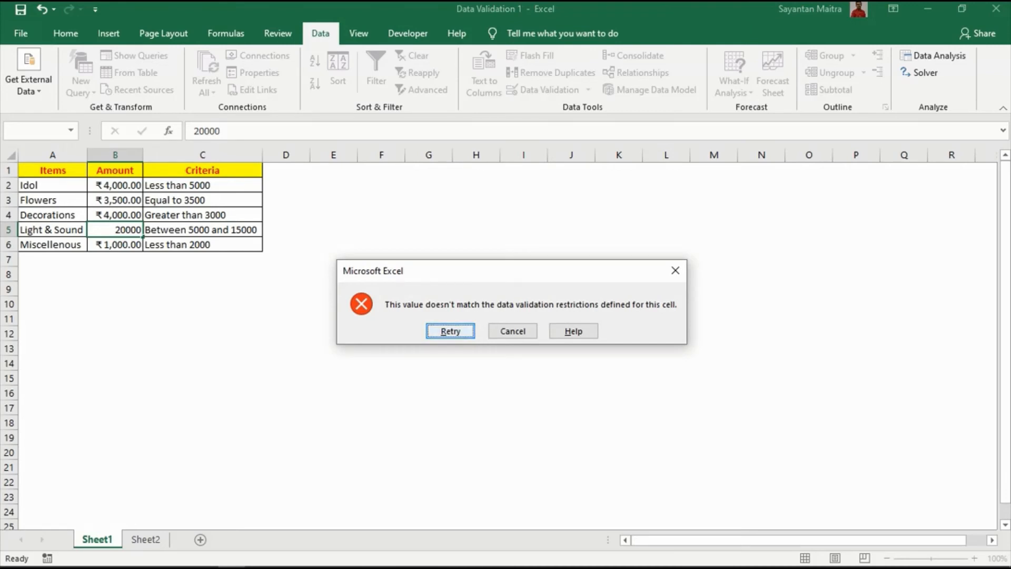
{"action": "key", "text": "Return"}
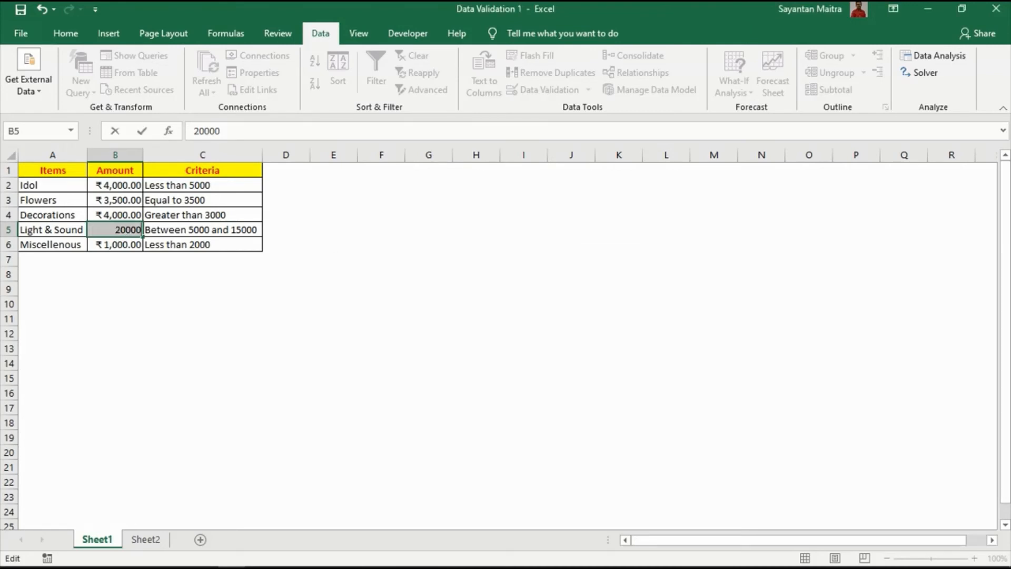
{"action": "type", "text": "2000"}
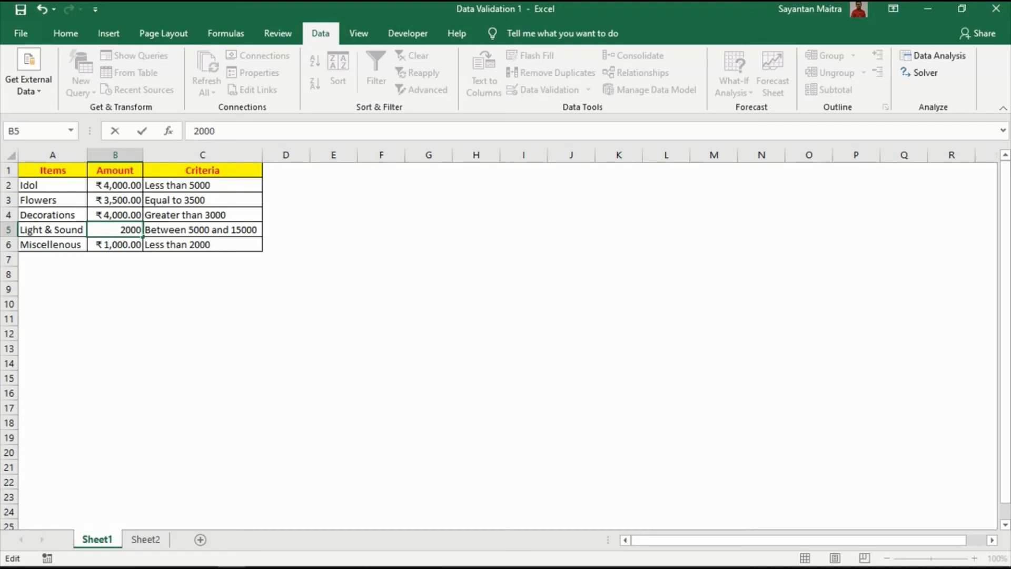
{"action": "key", "text": "Return"}
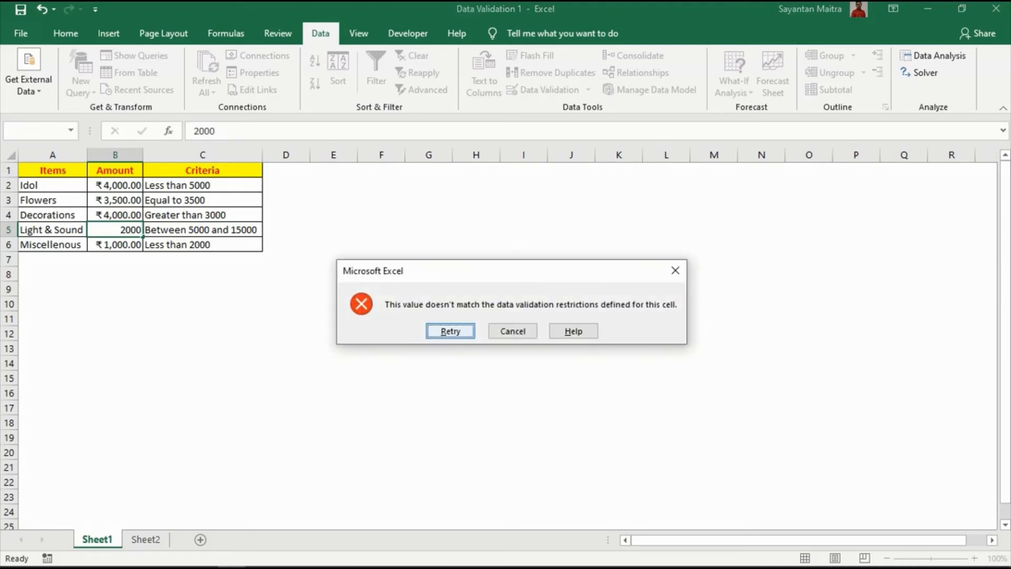
{"action": "key", "text": "Tab"}
{"action": "key", "text": "Return"}
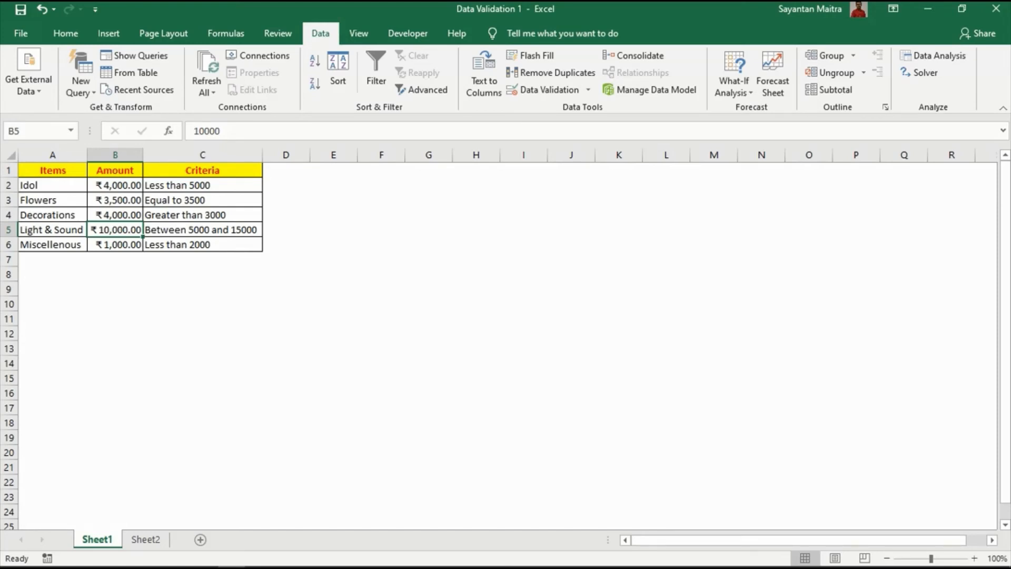
- Add a Custom data validation rule to the Miscellenous amount in B6 with the formula =B6<=2000
{"action": "key", "text": "Down"}
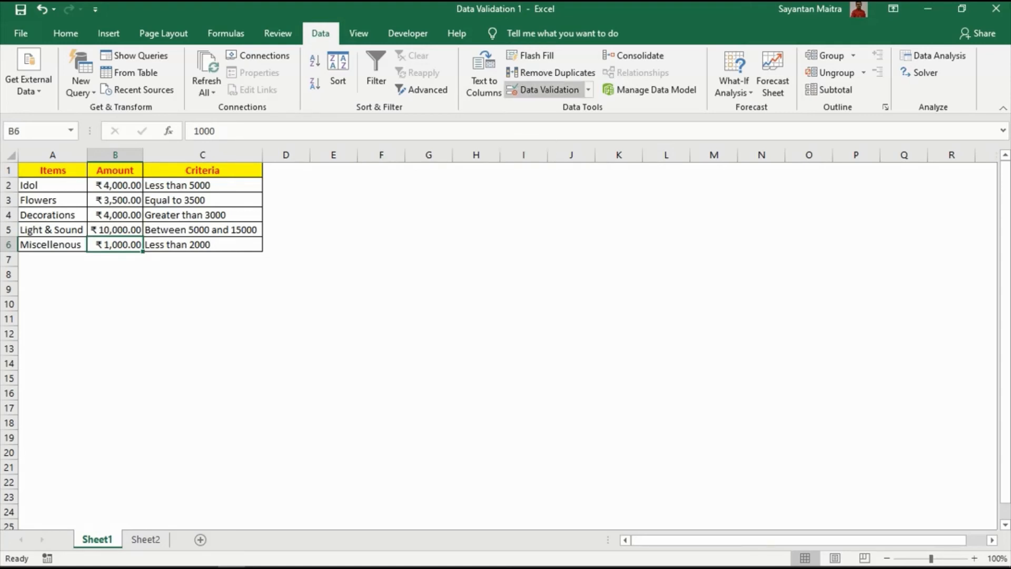
{"action": "left_click", "coordinate": [547, 90]}
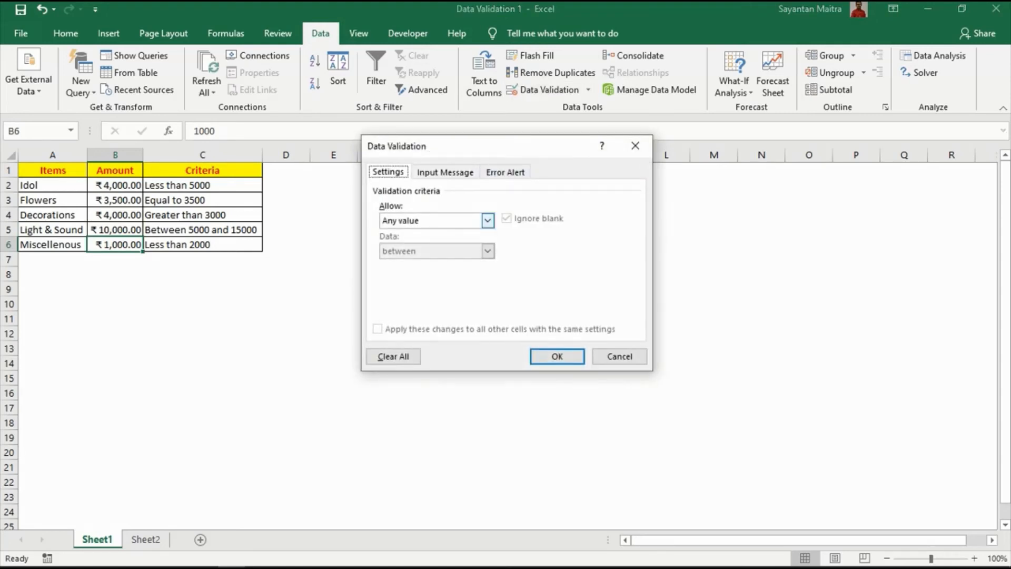
{"action": "left_click", "coordinate": [488, 221]}
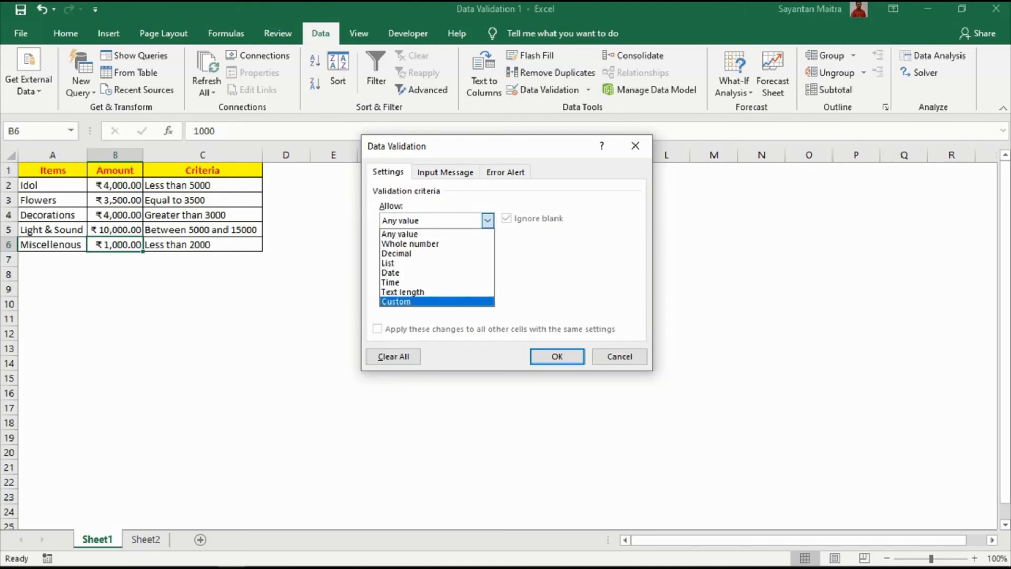
{"action": "left_click", "coordinate": [436, 301]}
{"action": "left_click", "coordinate": [471, 281]}
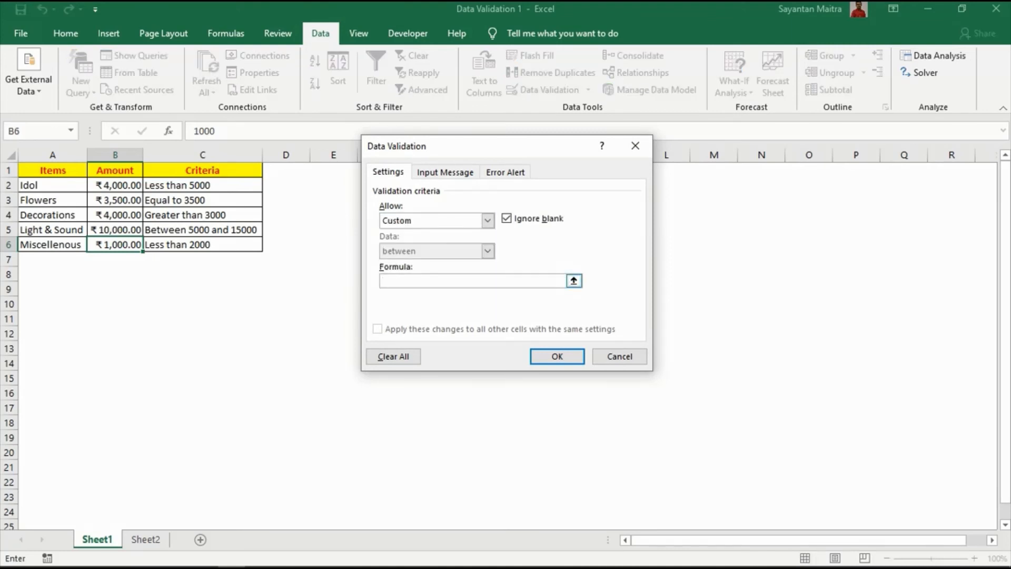
{"action": "type", "text": "=B6<=2000"}
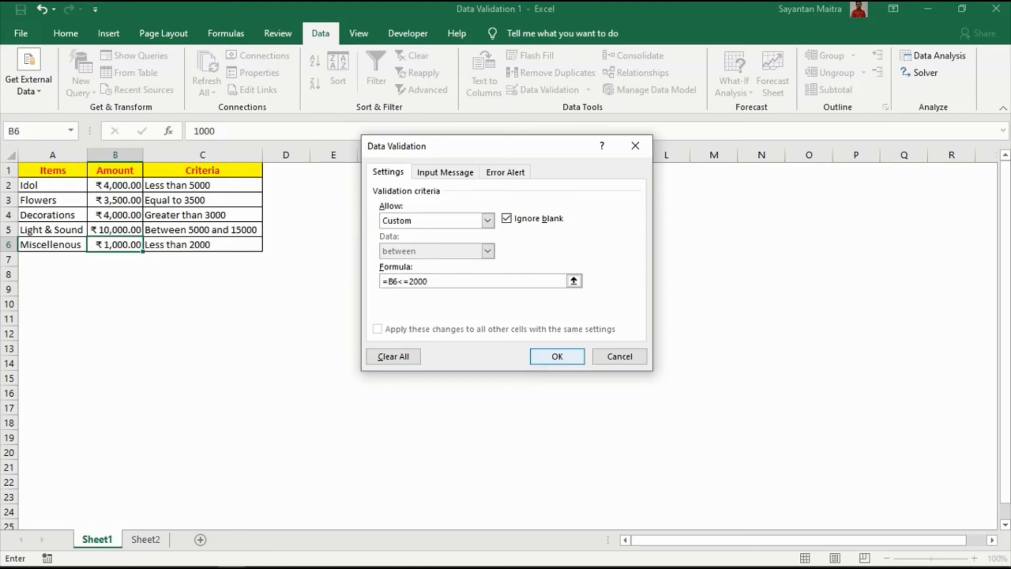
{"action": "left_click", "coordinate": [557, 356]}
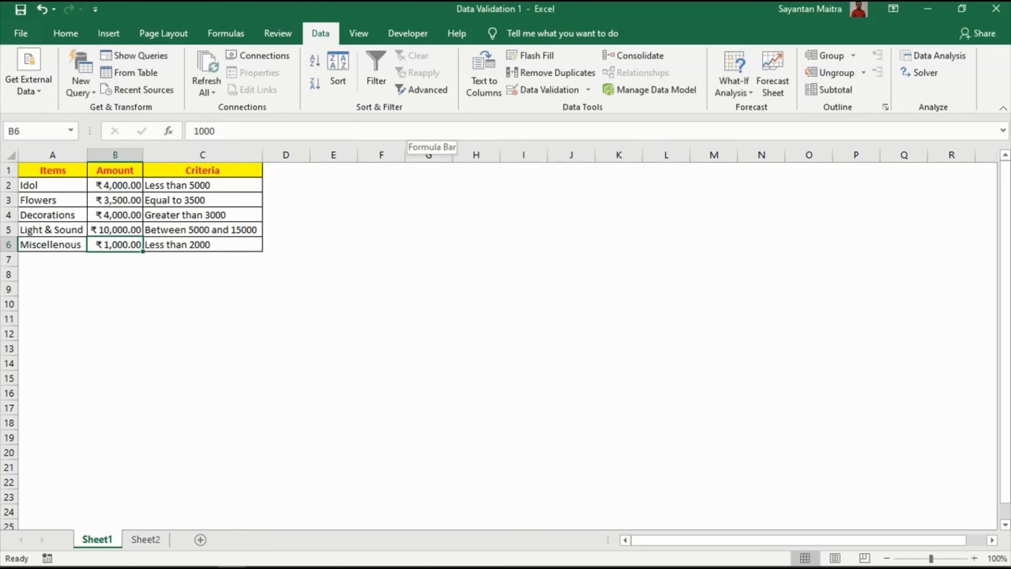
- Try to enter 2500 as the Miscellenous amount in B6 to test its validation rule, and cancel the entry
{"action": "type", "text": "2500"}
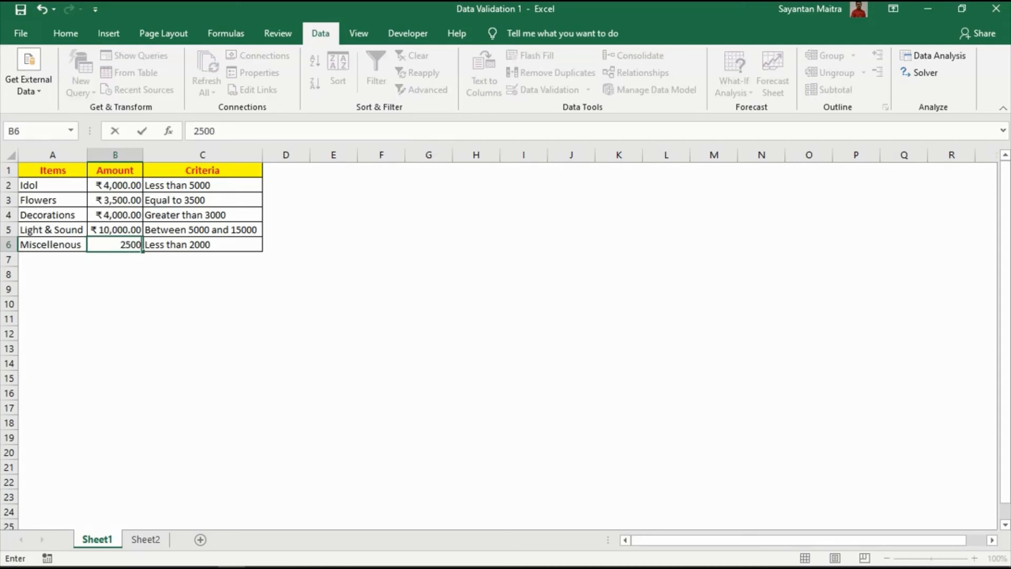
{"action": "key", "text": "Return"}
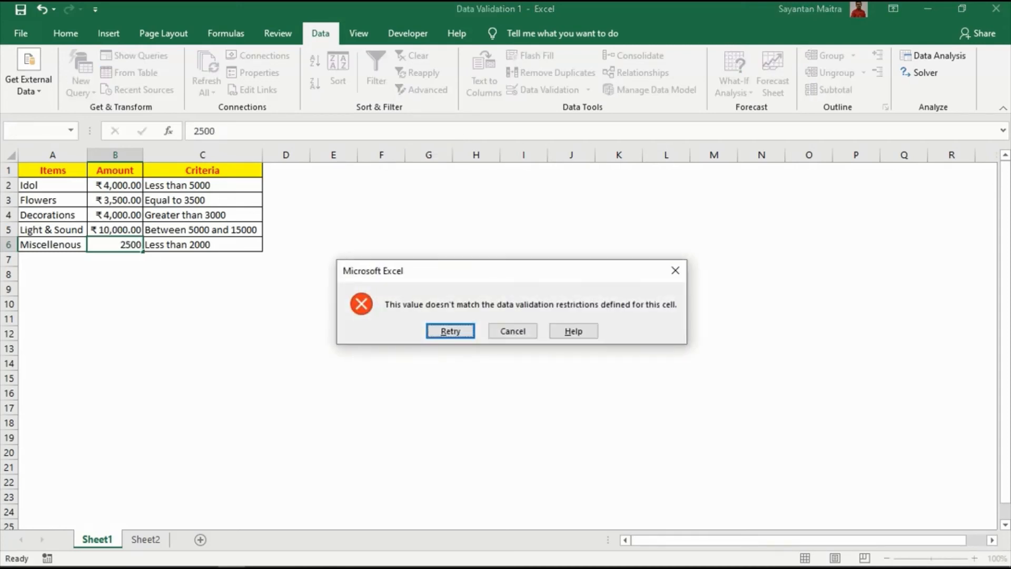
{"action": "key", "text": "Tab"}
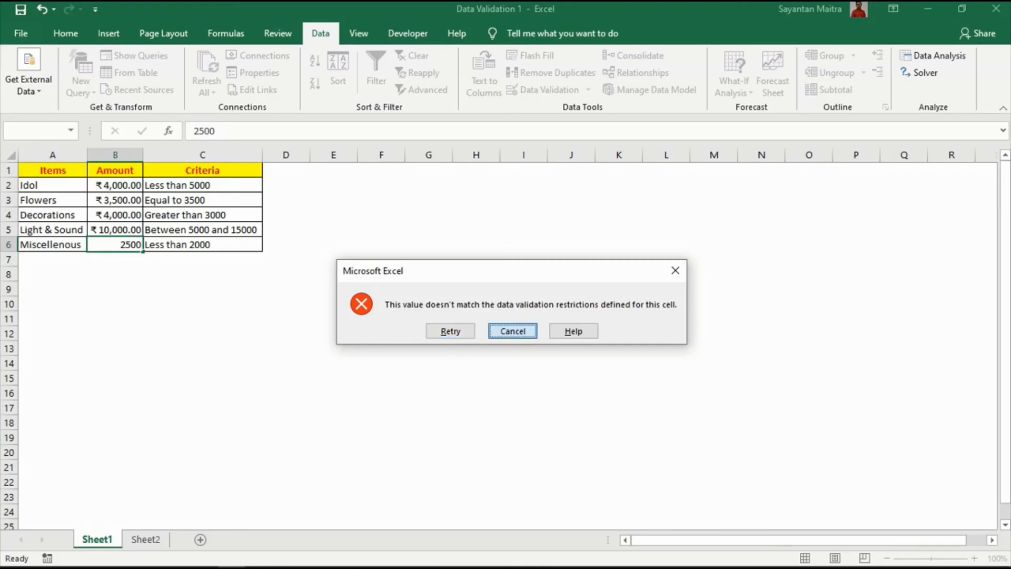
{"action": "key", "text": "Return"}
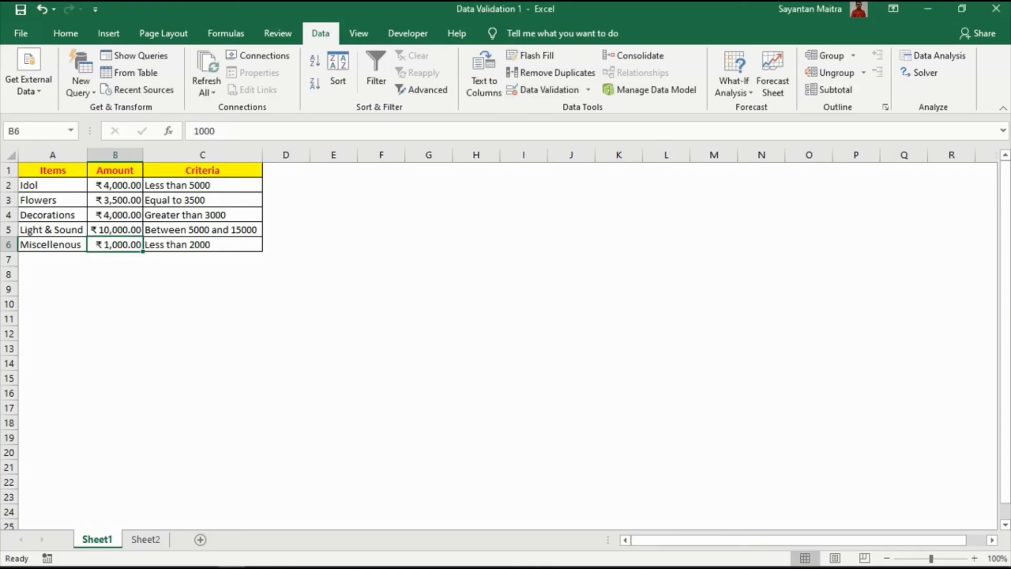
- Examine the Error Alert style, title and message options of B6's validation rule, and close the dialog without saving changes
{"action": "left_click", "coordinate": [547, 89]}
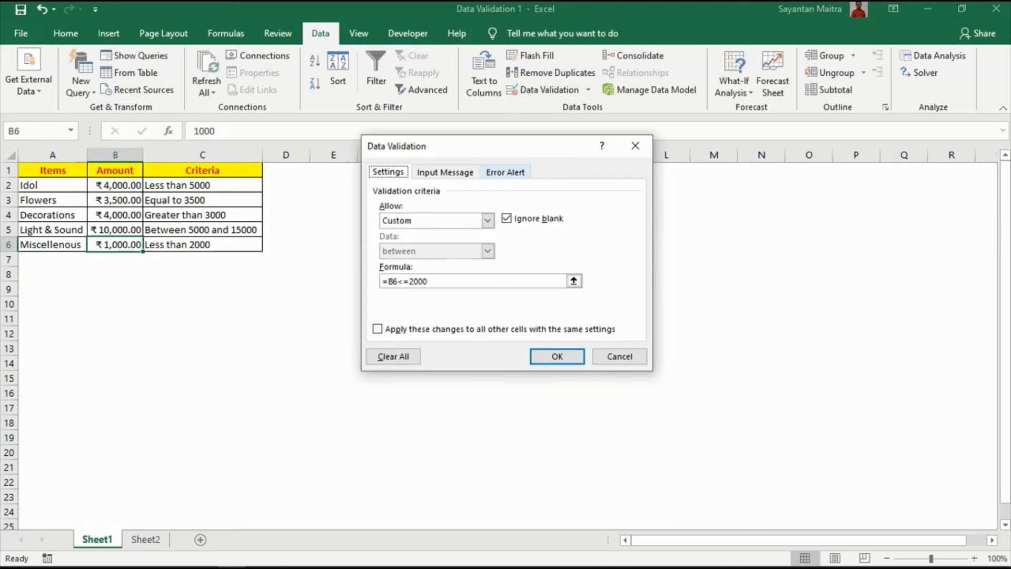
{"action": "left_click", "coordinate": [505, 173]}
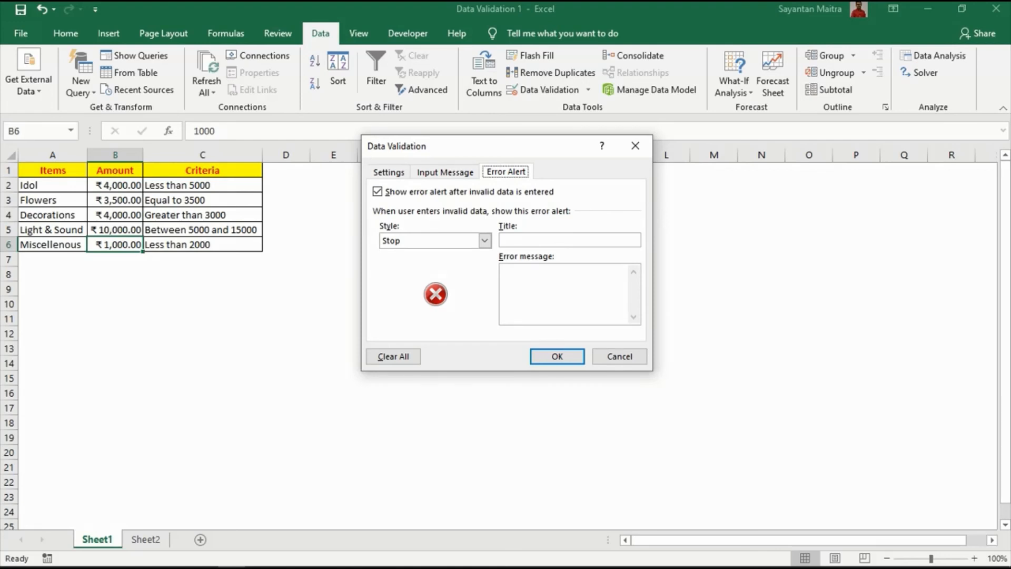
{"action": "left_click", "coordinate": [537, 279]}
{"action": "left_click", "coordinate": [619, 356]}
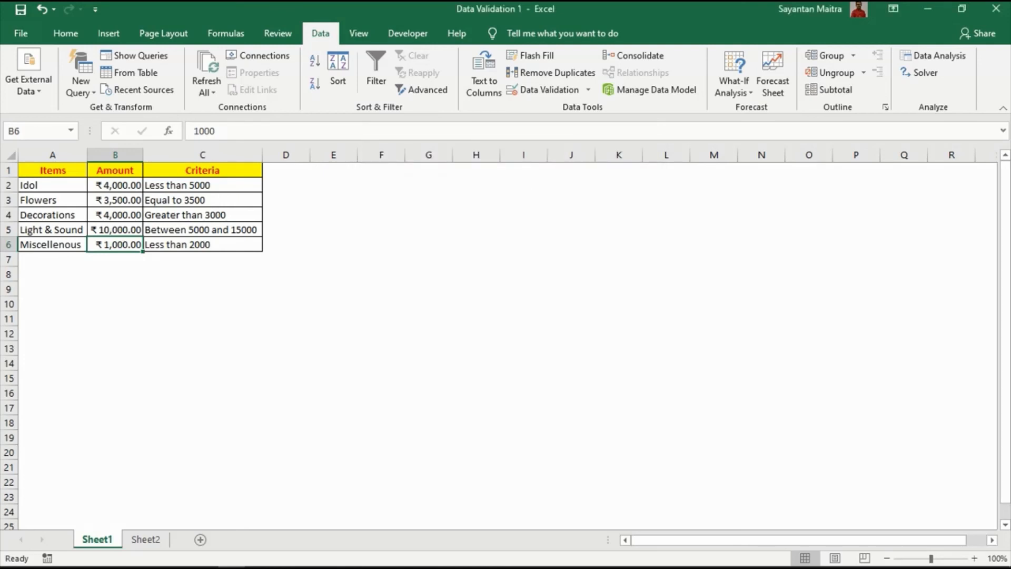